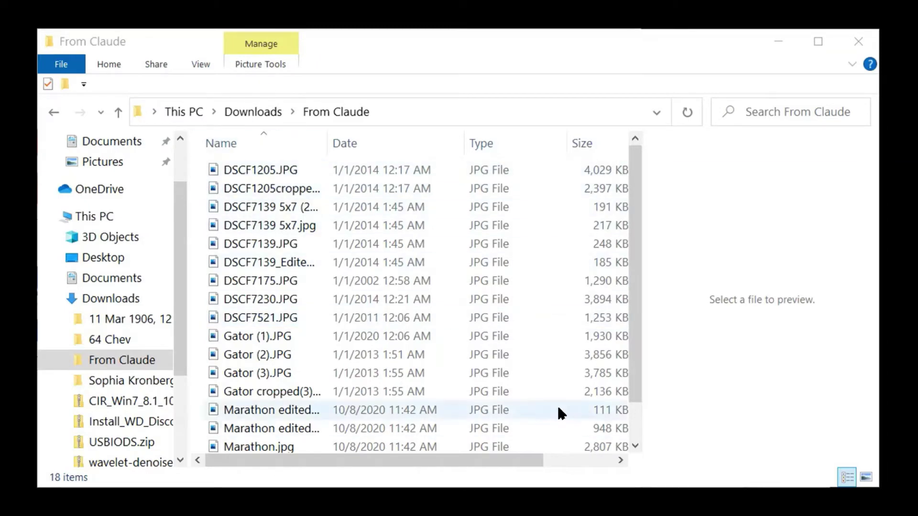
- Switch the From Claude folder to the Large icons layout
{"action": "left_click", "coordinate": [196, 62]}
{"action": "left_click", "coordinate": [271, 87]}
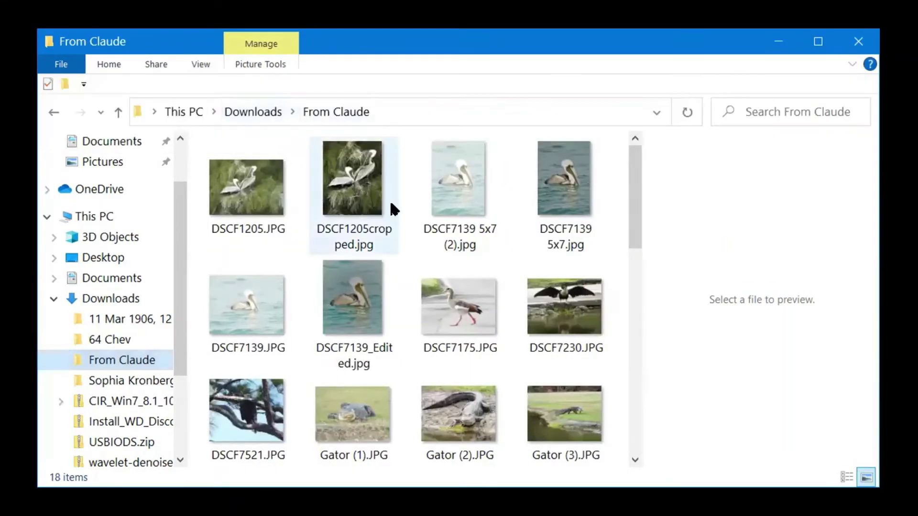
{"action": "left_click", "coordinate": [405, 205]}
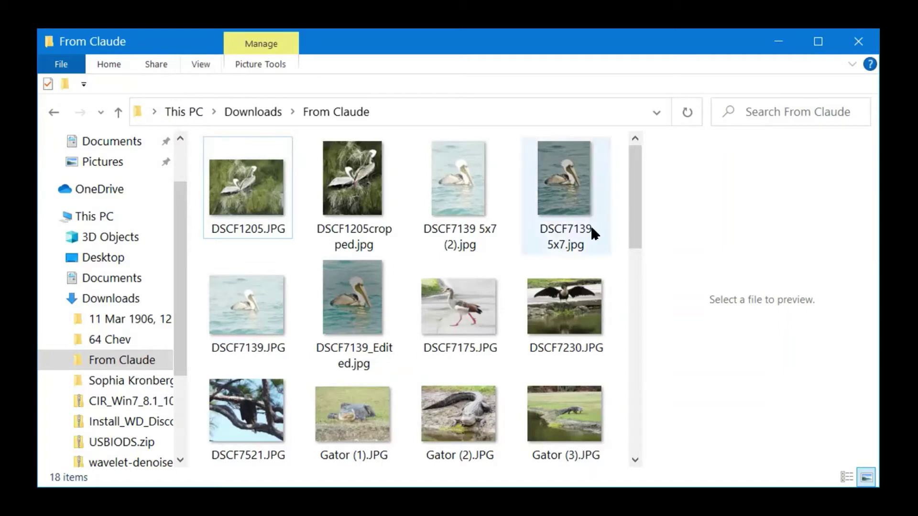
- Select DSCF1205.JPG and show its metadata in the Details pane instead of the Preview pane
{"action": "left_click", "coordinate": [266, 185]}
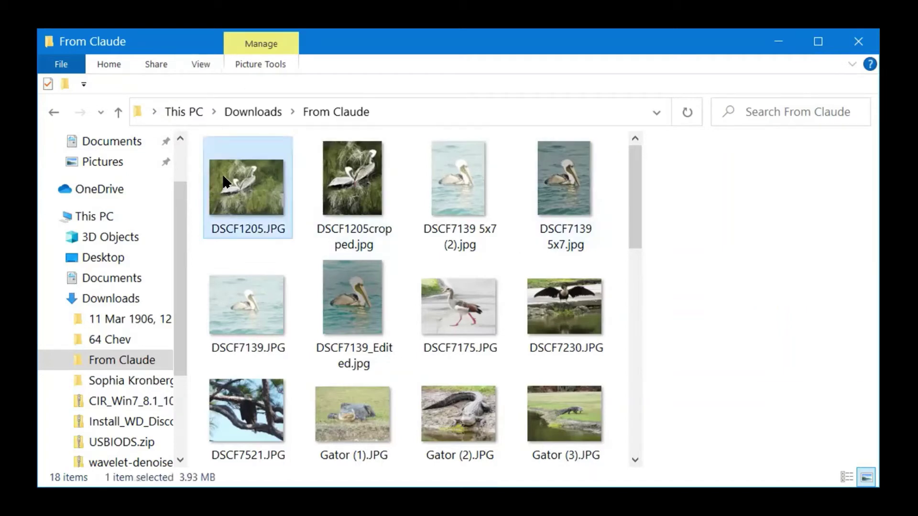
{"action": "left_click", "coordinate": [203, 63]}
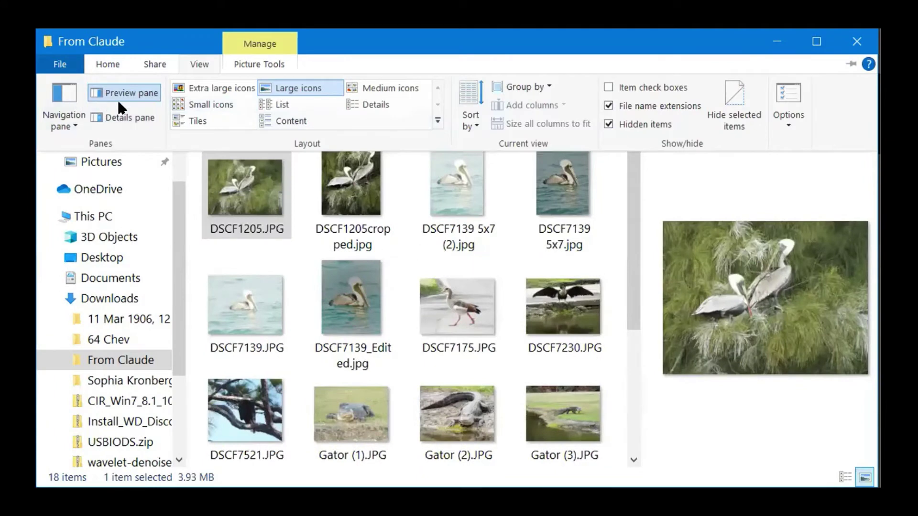
{"action": "left_click", "coordinate": [121, 119]}
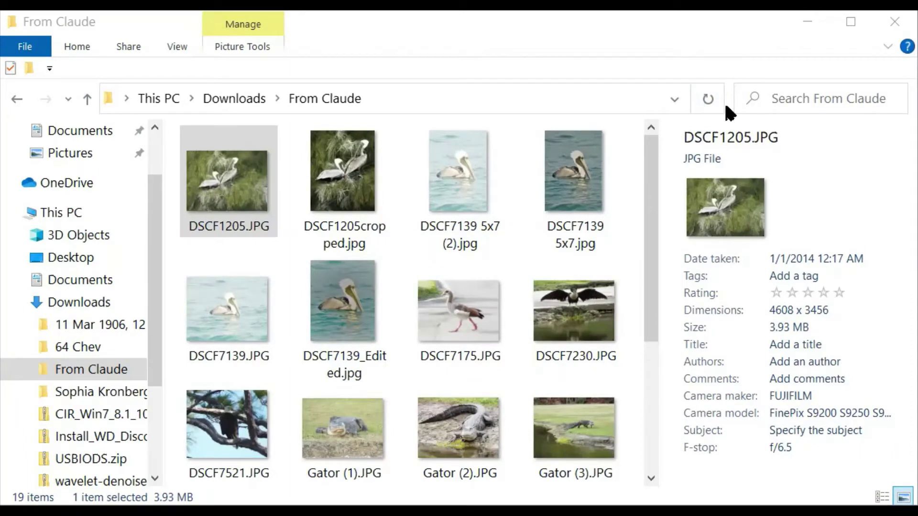
- Try DSCF1205.JPG's editable Details pane fields: date taken, tags, title, comments, author, camera, subject
{"action": "left_click", "coordinate": [781, 256]}
{"action": "left_click", "coordinate": [779, 273]}
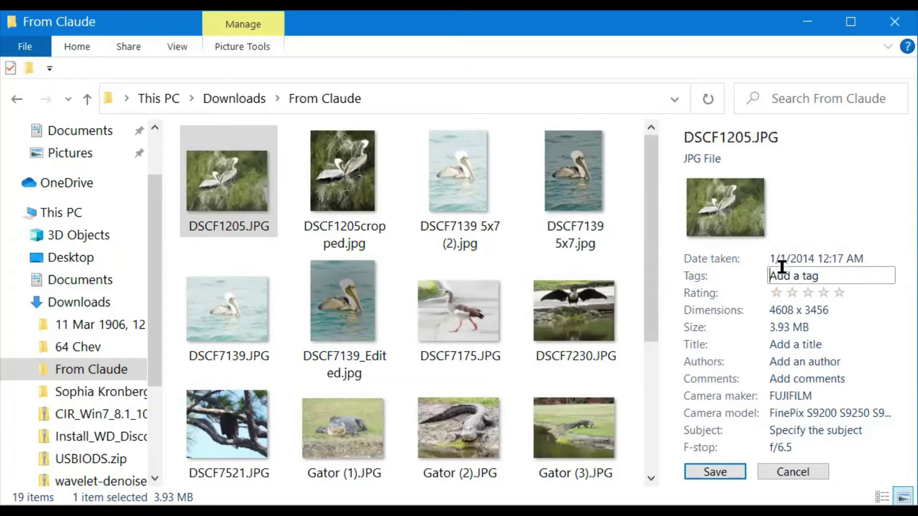
{"action": "left_click", "coordinate": [782, 346]}
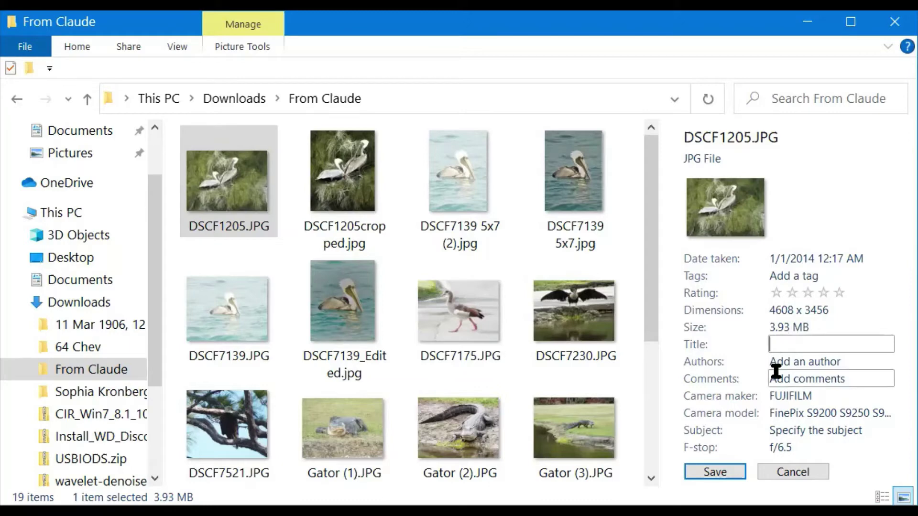
{"action": "left_click", "coordinate": [776, 371]}
{"action": "left_click", "coordinate": [803, 352]}
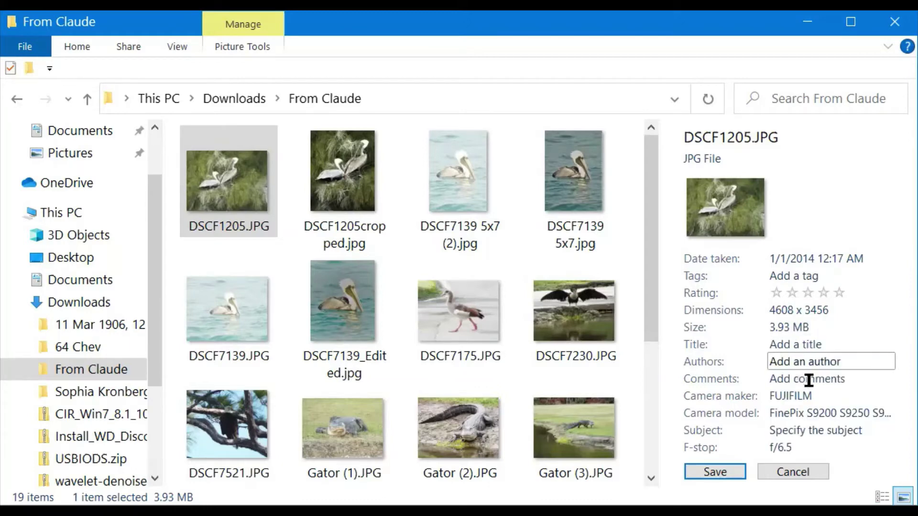
{"action": "left_click", "coordinate": [797, 396]}
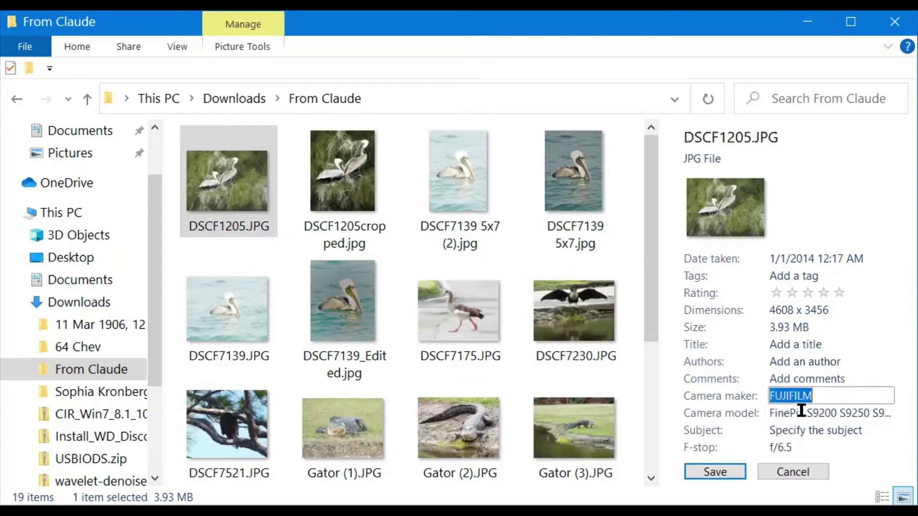
{"action": "left_click", "coordinate": [802, 412]}
{"action": "left_click", "coordinate": [778, 435]}
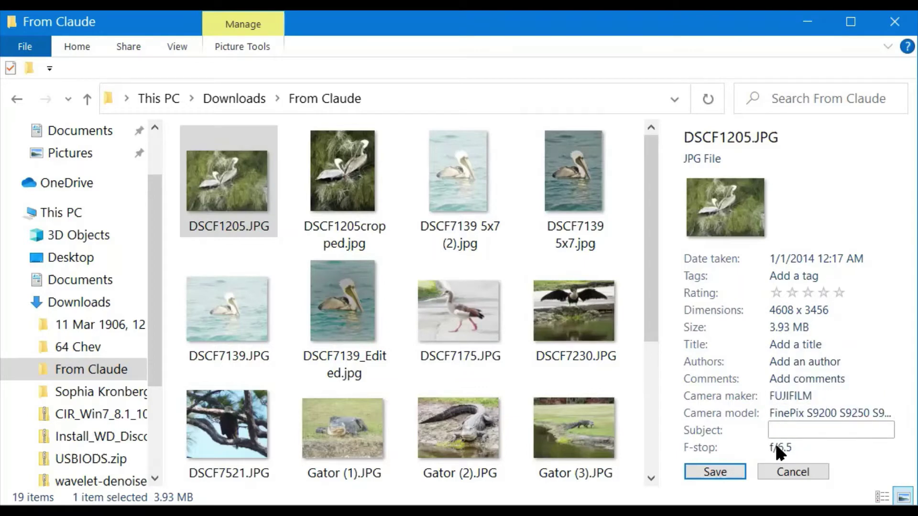
{"action": "left_click", "coordinate": [786, 257]}
- Enter the tags 'Birds; Pelican' for DSCF1205.JPG and save them
{"action": "left_click", "coordinate": [808, 276]}
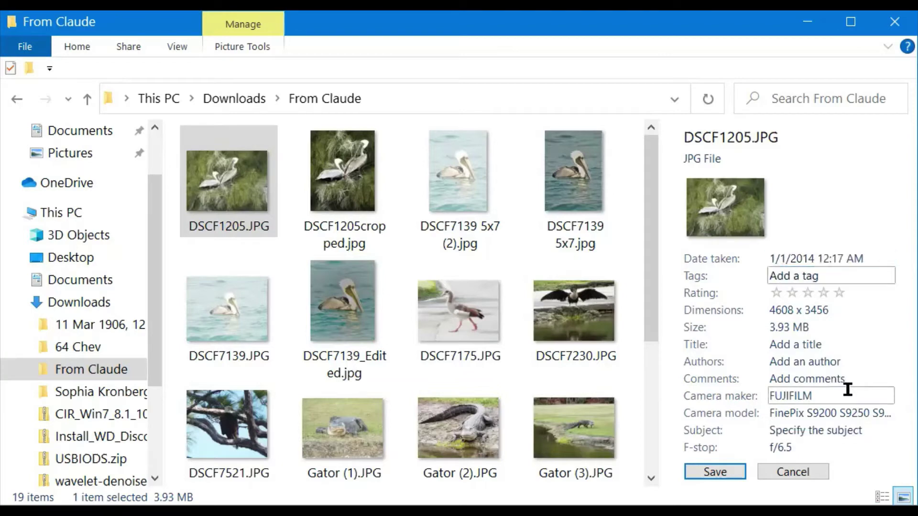
{"action": "type", "text": "Birds;"}
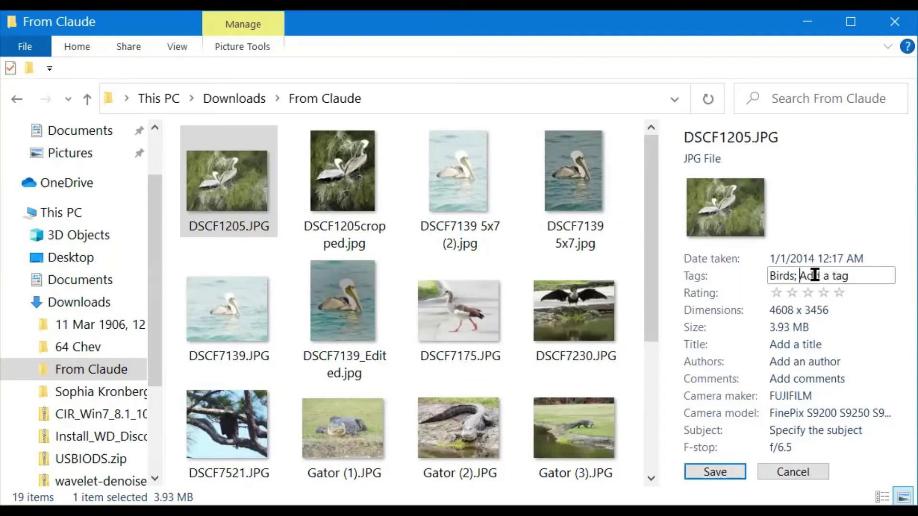
{"action": "type", "text": " p;"}
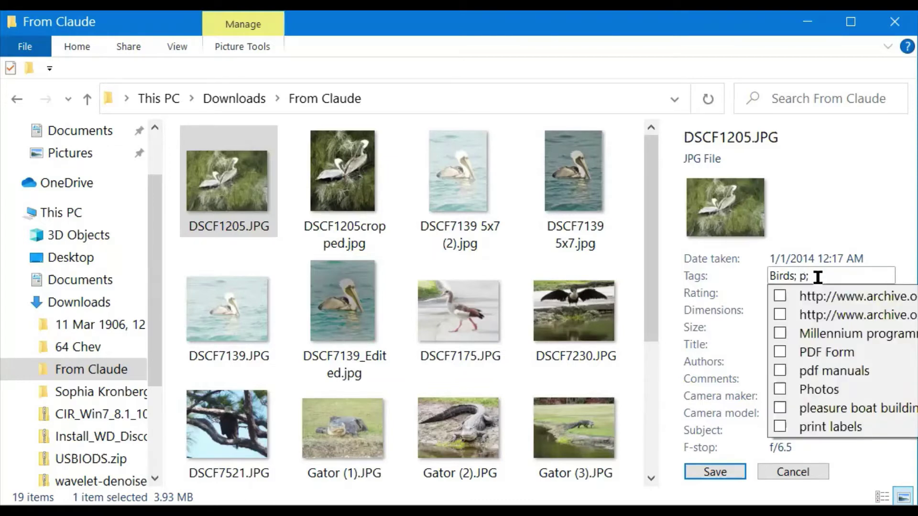
{"action": "key", "text": "BackSpace"}
{"action": "key", "text": "BackSpace"}
{"action": "type", "text": "Pelican"}
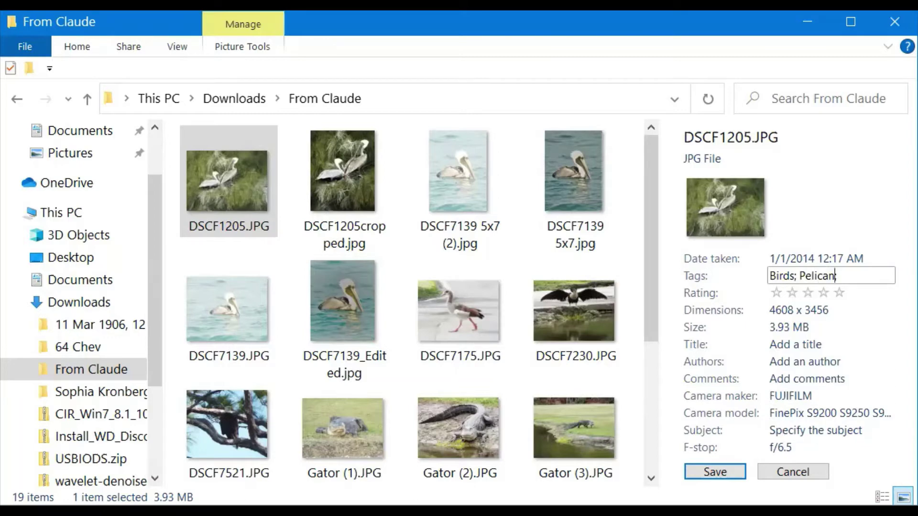
{"action": "left_click", "coordinate": [715, 467]}
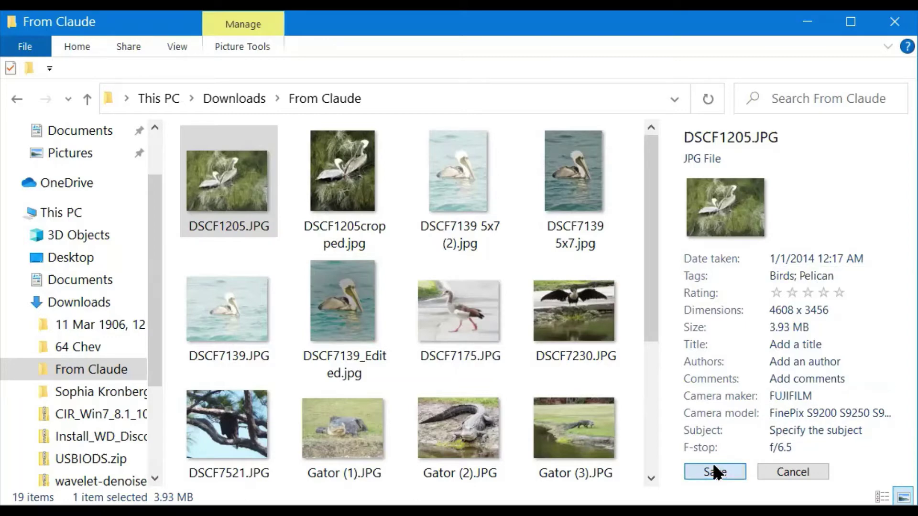
{"action": "left_click", "coordinate": [335, 205], "text": "ctrl"}
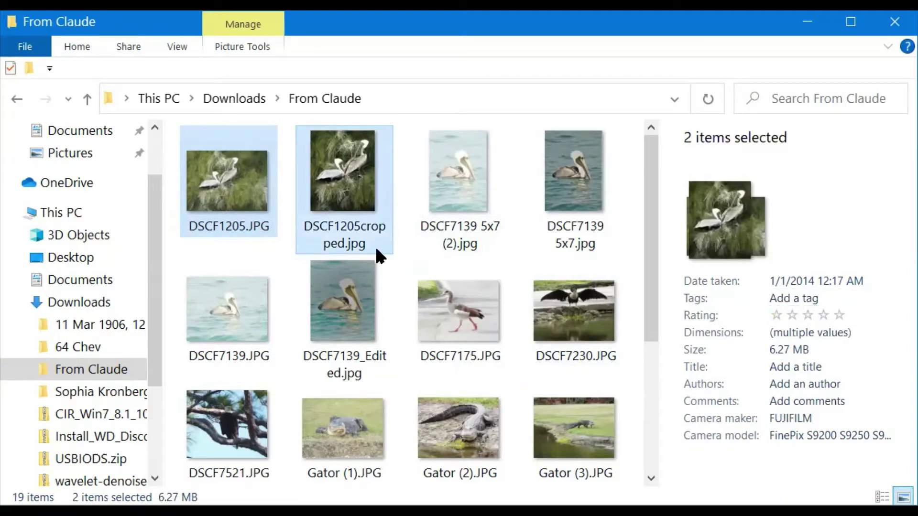
- Select the six pelican photos, DSCF1205.JPG and DSCF1205cropped.jpg through DSCF7139_Edited.jpg
{"action": "left_click", "coordinate": [334, 231], "text": "ctrl"}
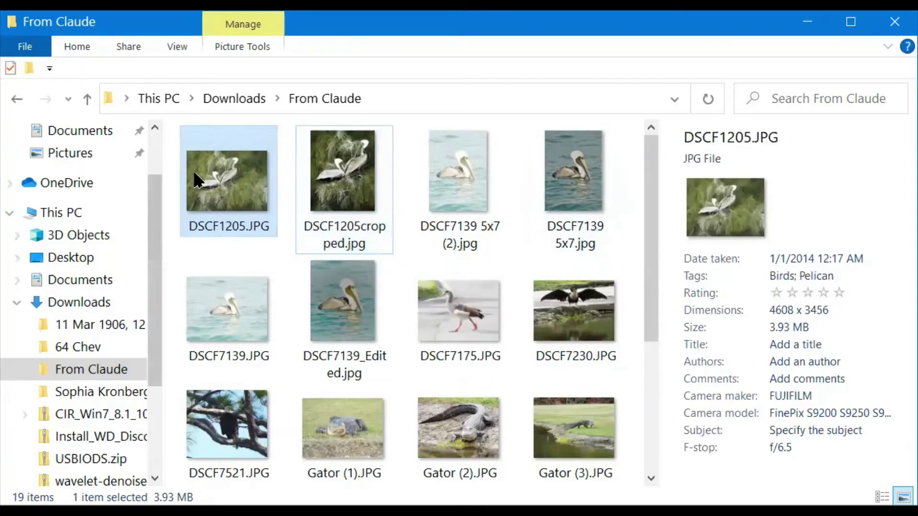
{"action": "left_click", "coordinate": [354, 221]}
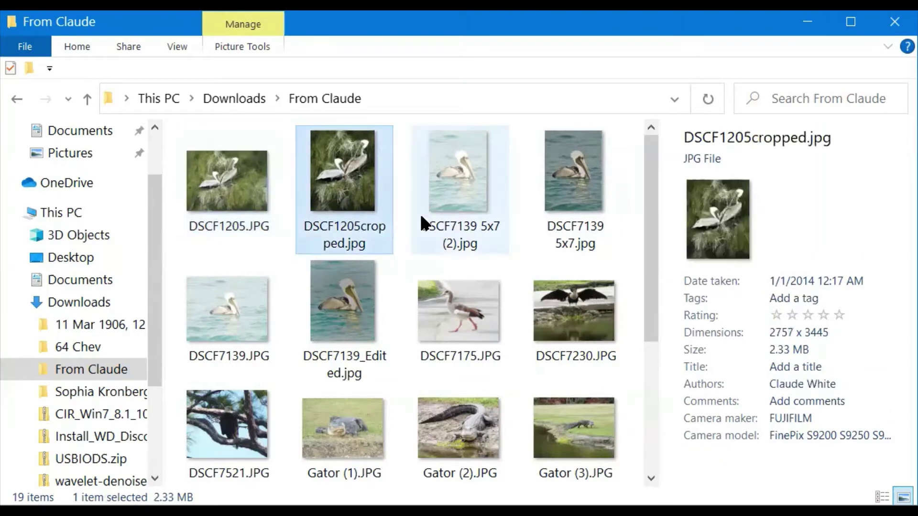
{"action": "left_click", "coordinate": [218, 201], "text": "shift"}
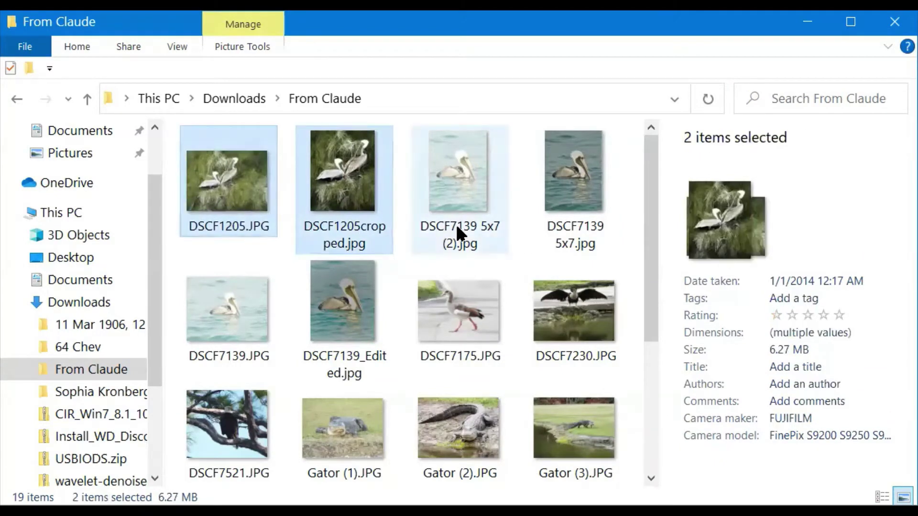
{"action": "left_click", "coordinate": [457, 225], "text": "shift"}
{"action": "left_click", "coordinate": [564, 211], "text": "shift"}
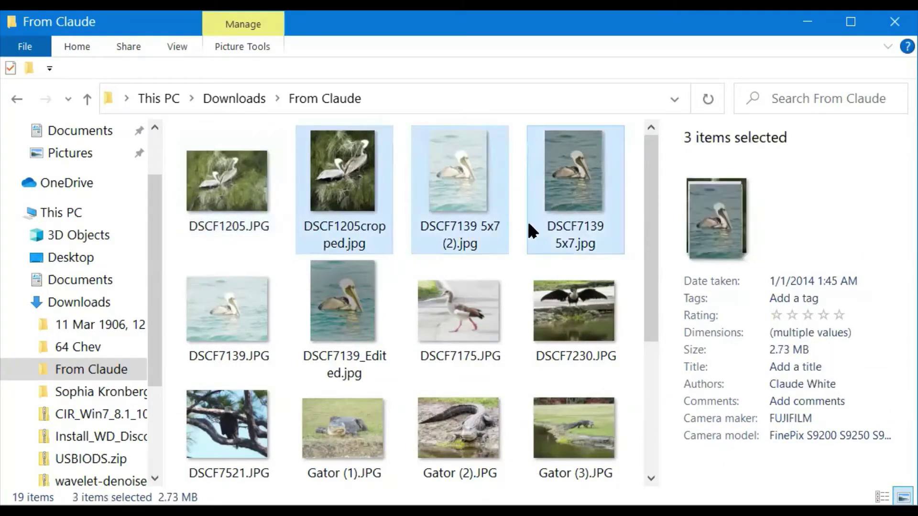
{"action": "left_click", "coordinate": [237, 208], "text": "ctrl"}
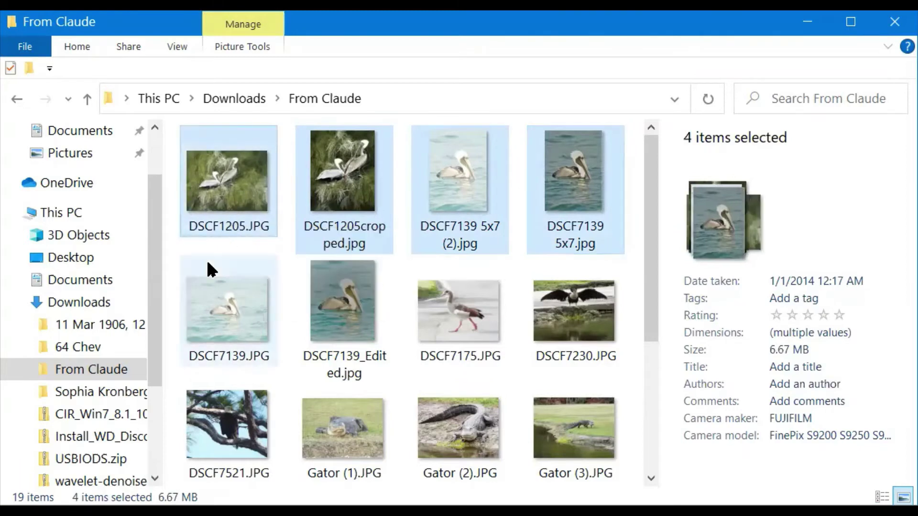
{"action": "left_click", "coordinate": [221, 306], "text": "ctrl"}
{"action": "left_click", "coordinate": [346, 299], "text": "ctrl"}
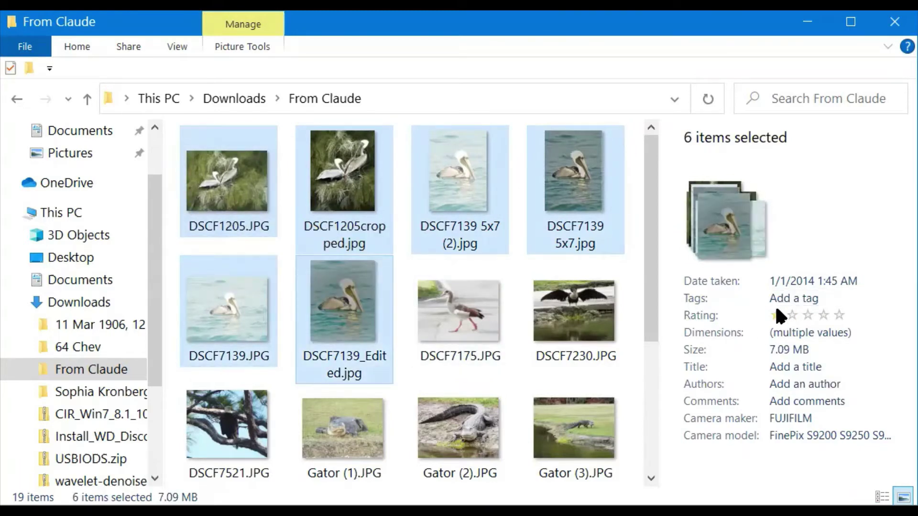
- Save the Pelican tag to all six, then confirm it on DSCF7139_Edited.jpg
{"action": "left_click", "coordinate": [786, 299]}
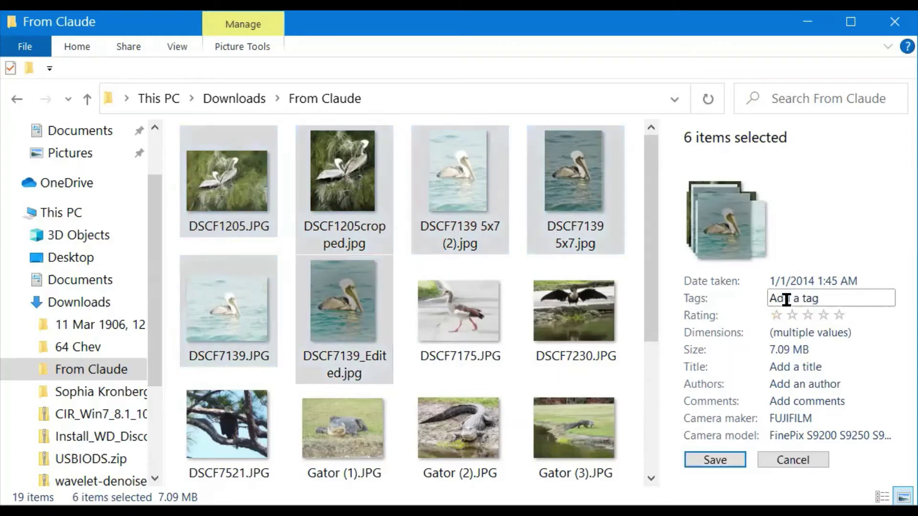
{"action": "type", "text": "Pe"}
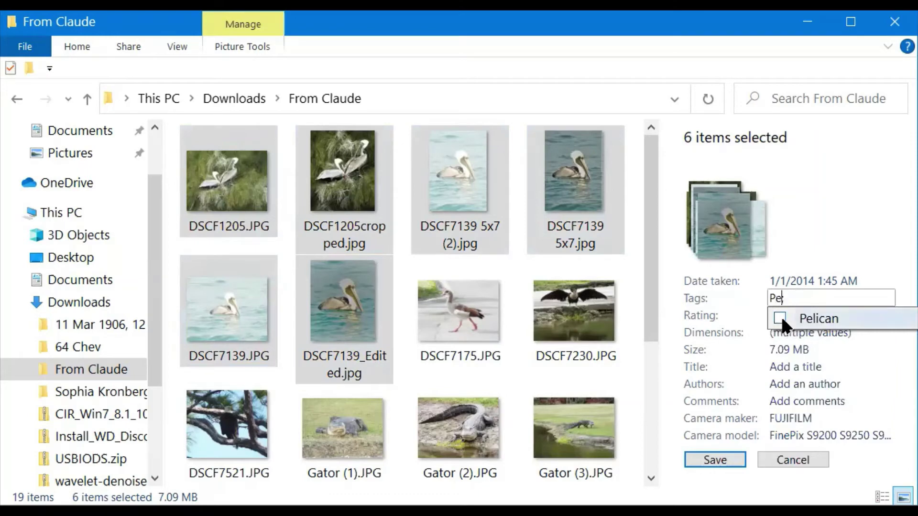
{"action": "left_click", "coordinate": [781, 317]}
{"action": "left_click", "coordinate": [717, 459]}
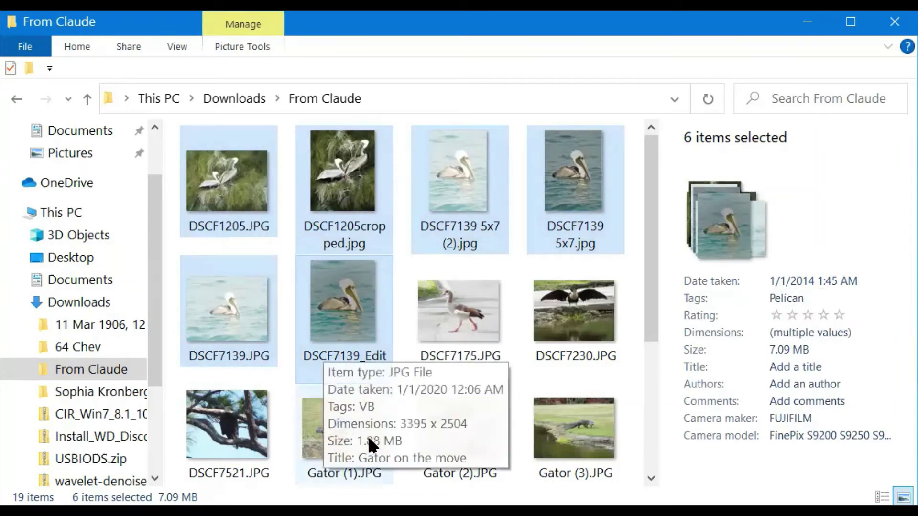
{"action": "left_click", "coordinate": [585, 381]}
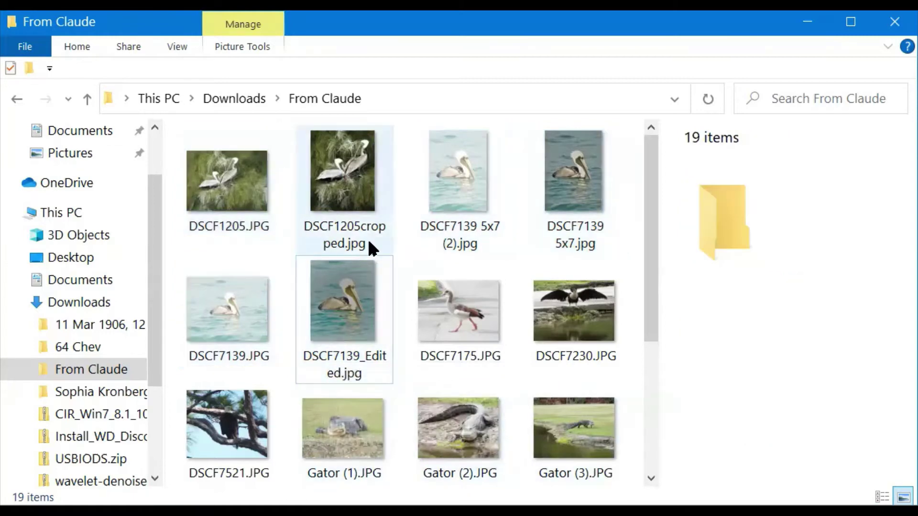
{"action": "left_click", "coordinate": [357, 303]}
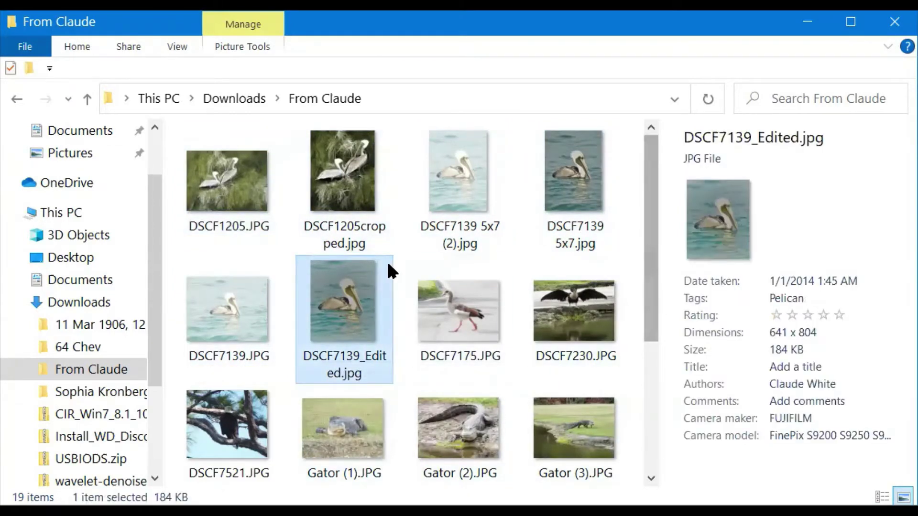
- Inspect the current tags of DSCF1205.JPG, DSCF1205cropped.jpg, DSCF7139 5x7 copies, and DSCF7230.JPG
{"action": "left_click", "coordinate": [223, 205]}
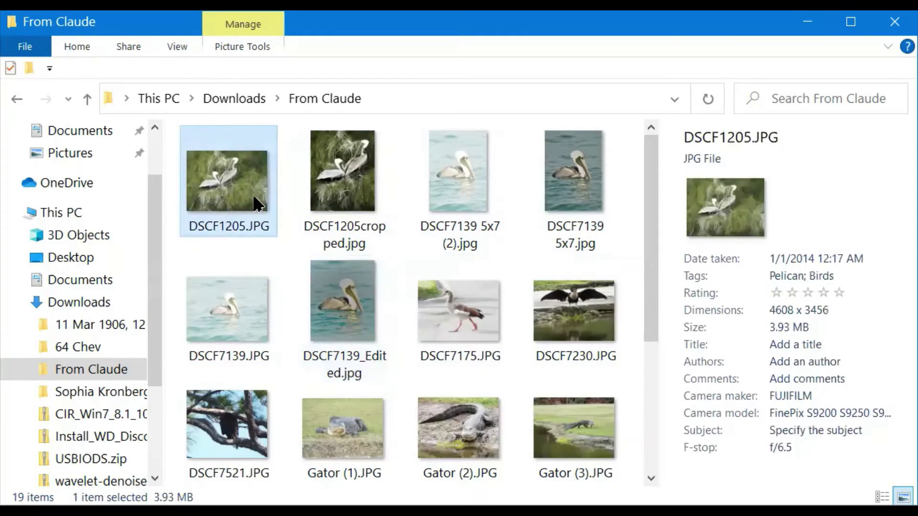
{"action": "left_click", "coordinate": [819, 276]}
{"action": "left_click", "coordinate": [337, 177]}
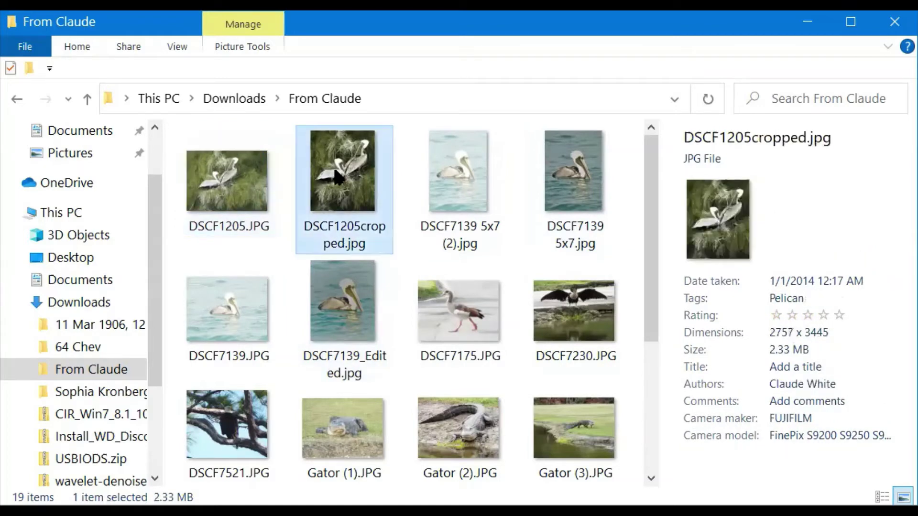
{"action": "left_click", "coordinate": [444, 205]}
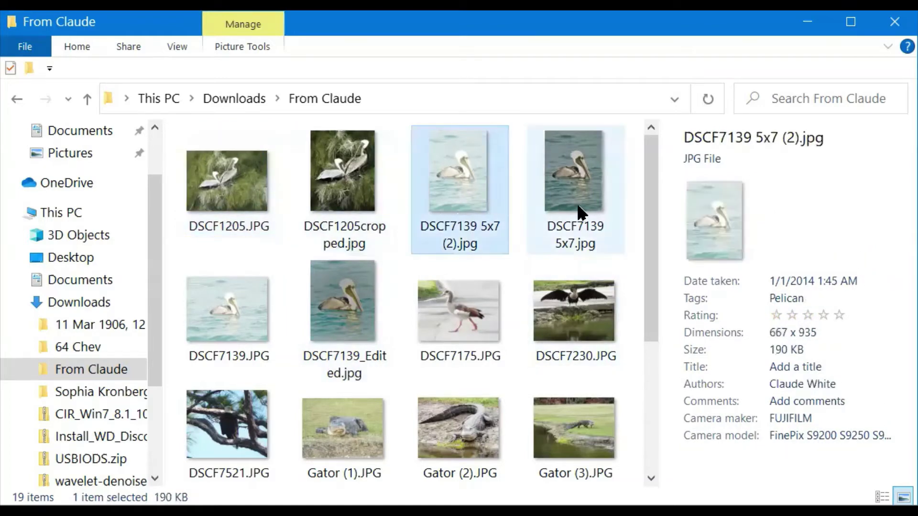
{"action": "left_click", "coordinate": [585, 212]}
{"action": "left_click", "coordinate": [550, 335]}
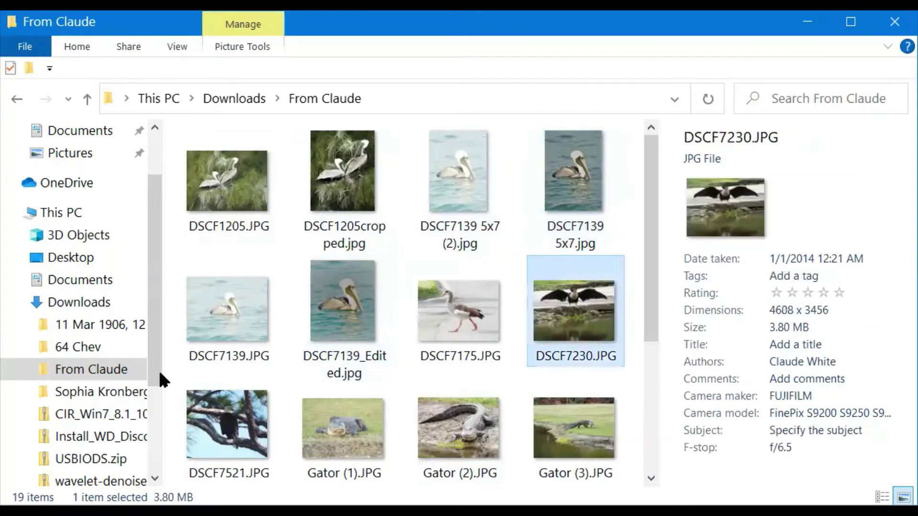
- Select DSCF1205.JPG through DSCF7521.JPG and save the Birds tag to all nine
{"action": "left_click", "coordinate": [255, 192]}
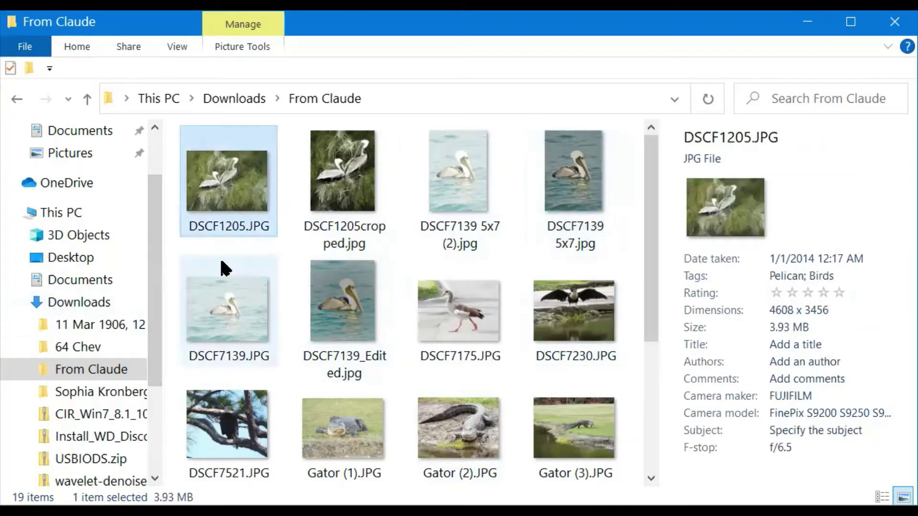
{"action": "left_click", "coordinate": [248, 447], "text": "shift"}
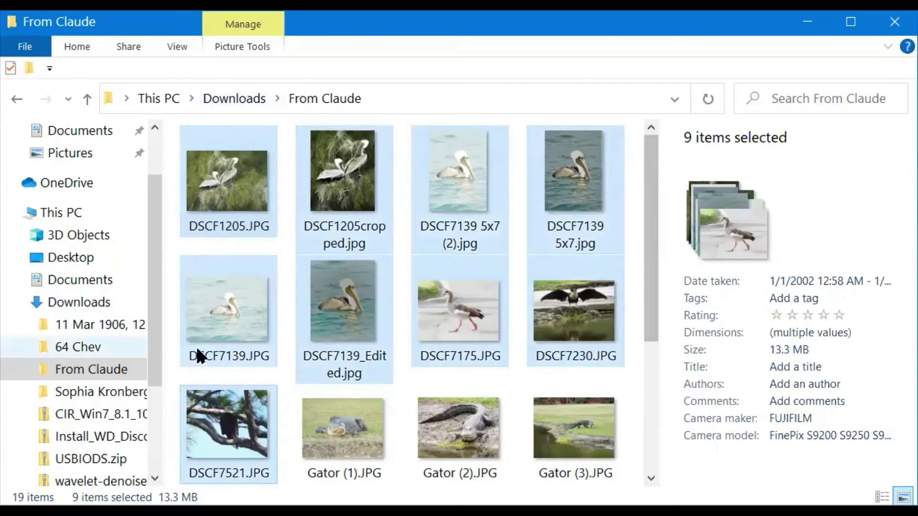
{"action": "left_click", "coordinate": [788, 297]}
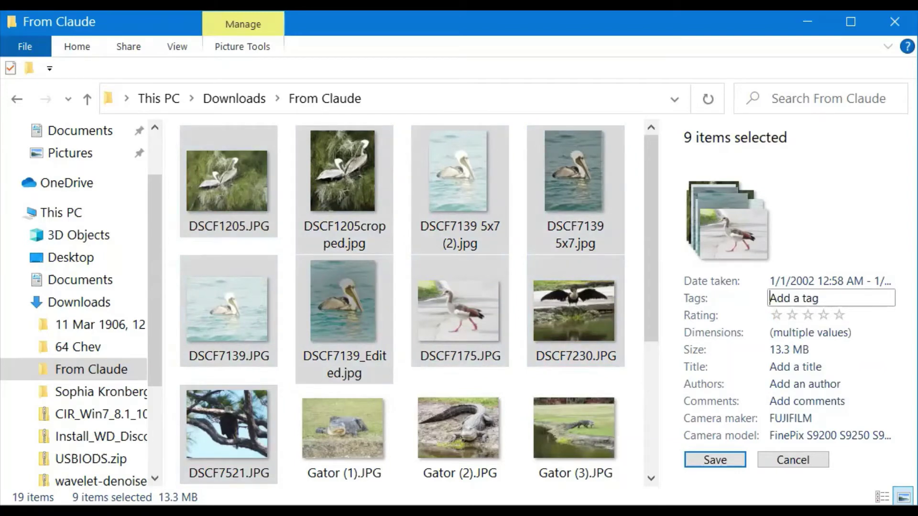
{"action": "type", "text": "Birds;"}
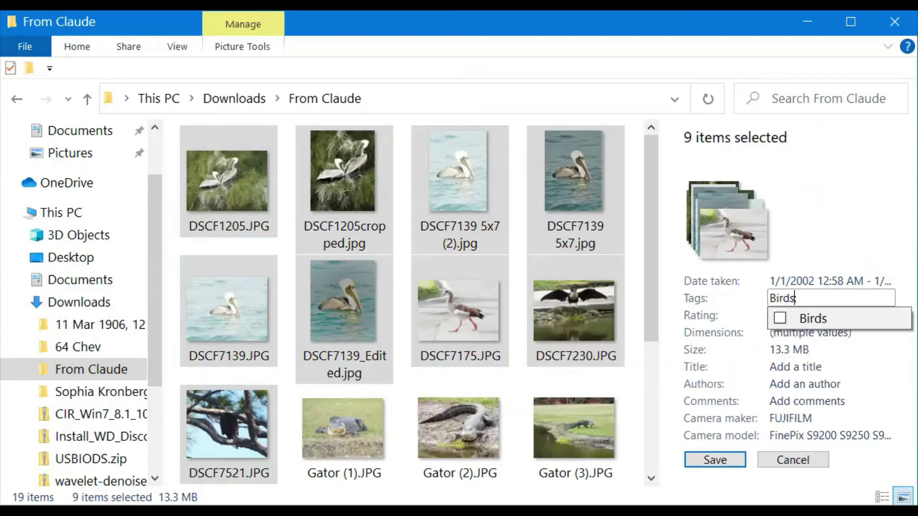
{"action": "left_click", "coordinate": [775, 315]}
{"action": "left_click", "coordinate": [717, 460]}
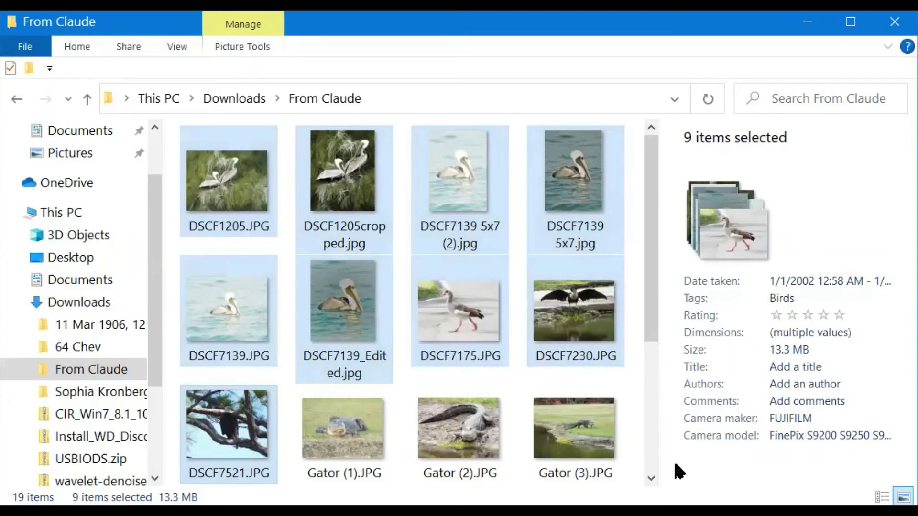
- Reopen the nine photos' tags, then cancel without making changes
{"action": "left_click", "coordinate": [774, 297]}
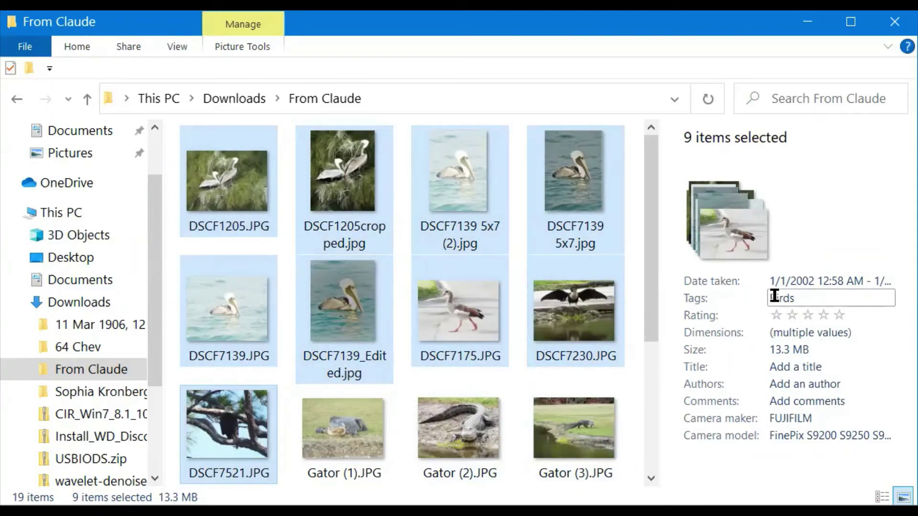
{"action": "left_click", "coordinate": [783, 297]}
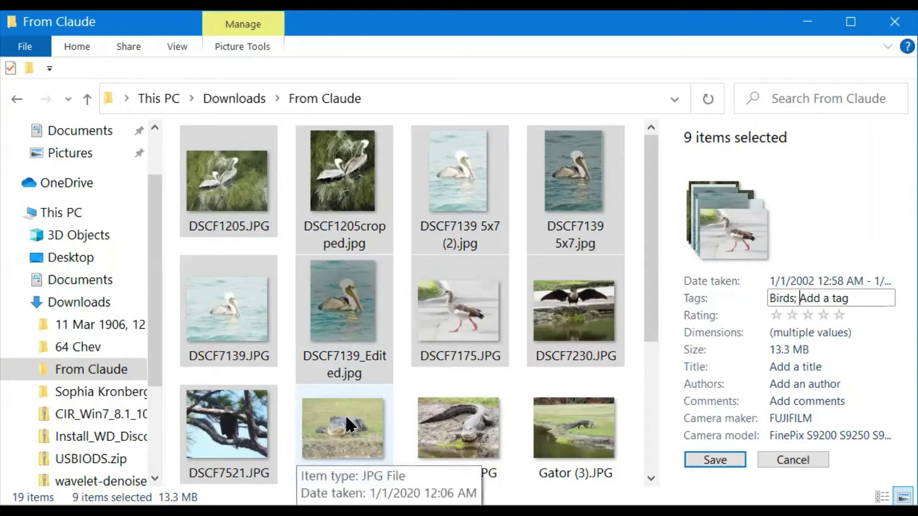
{"action": "left_click", "coordinate": [798, 458]}
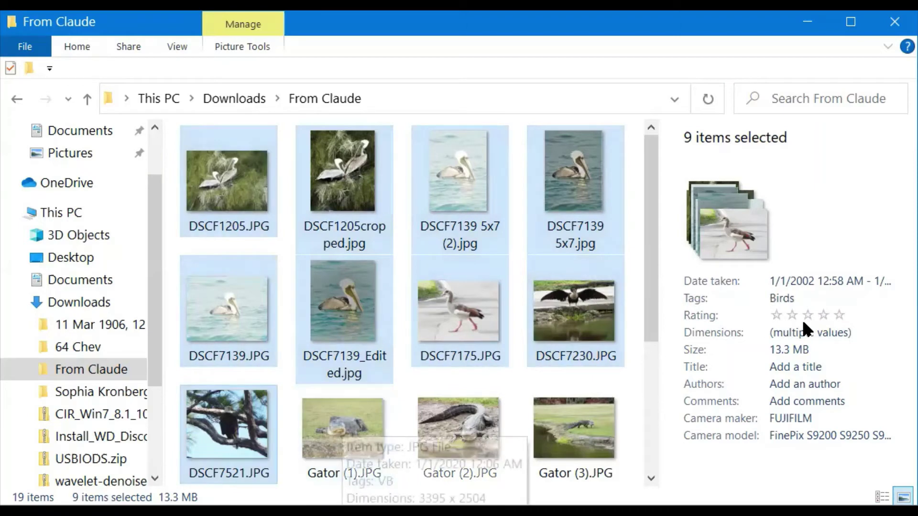
- Extend the selection through Marathon.jpg to sixteen photos, dropping the briefly added Gator (1).JPG
{"action": "left_click", "coordinate": [329, 424], "text": "ctrl"}
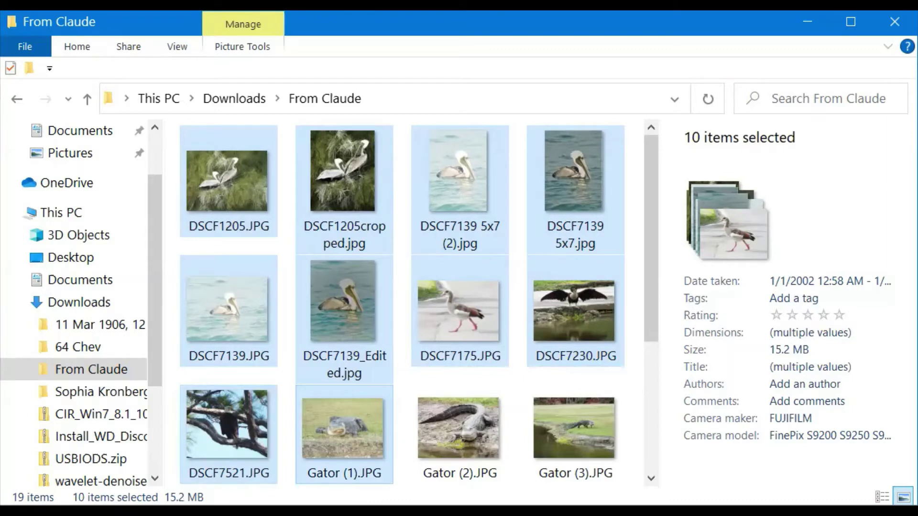
{"action": "left_click", "coordinate": [792, 300]}
{"action": "left_click", "coordinate": [311, 449], "text": "ctrl"}
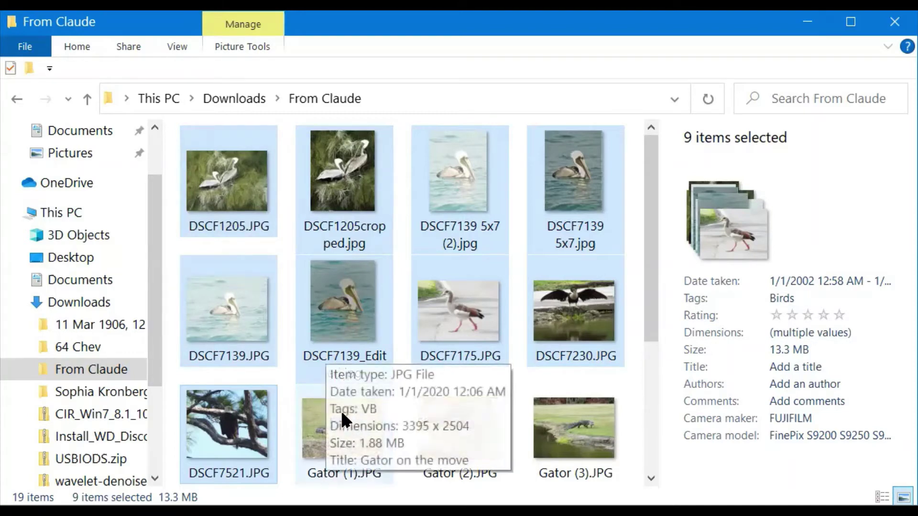
{"action": "scroll", "coordinate": [380, 331], "scroll_direction": "down", "scroll_amount": 5}
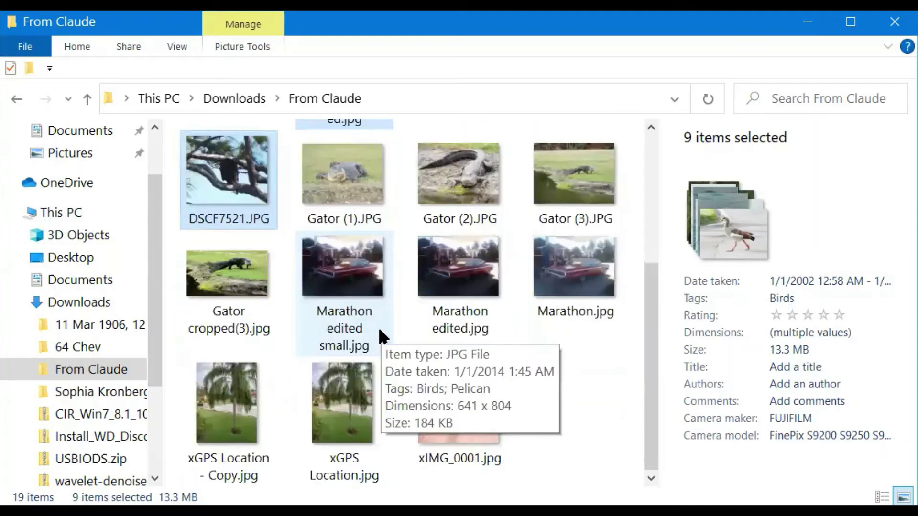
{"action": "scroll", "coordinate": [380, 335], "scroll_direction": "up", "scroll_amount": 5}
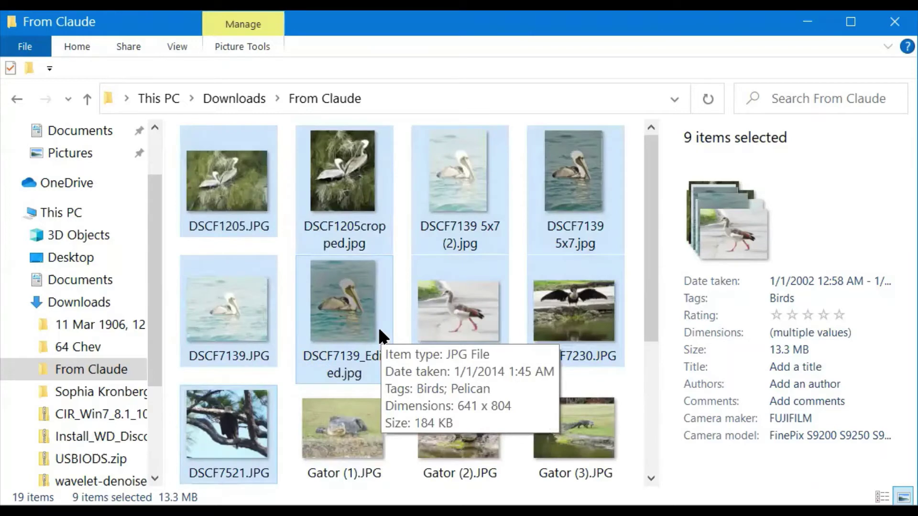
{"action": "scroll", "coordinate": [379, 334], "scroll_direction": "down", "scroll_amount": 5}
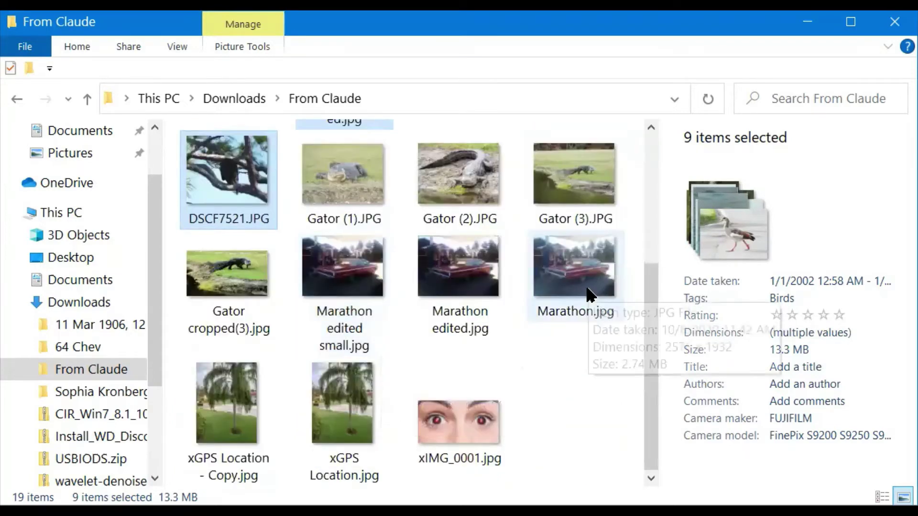
{"action": "left_click", "coordinate": [580, 301], "text": "shift"}
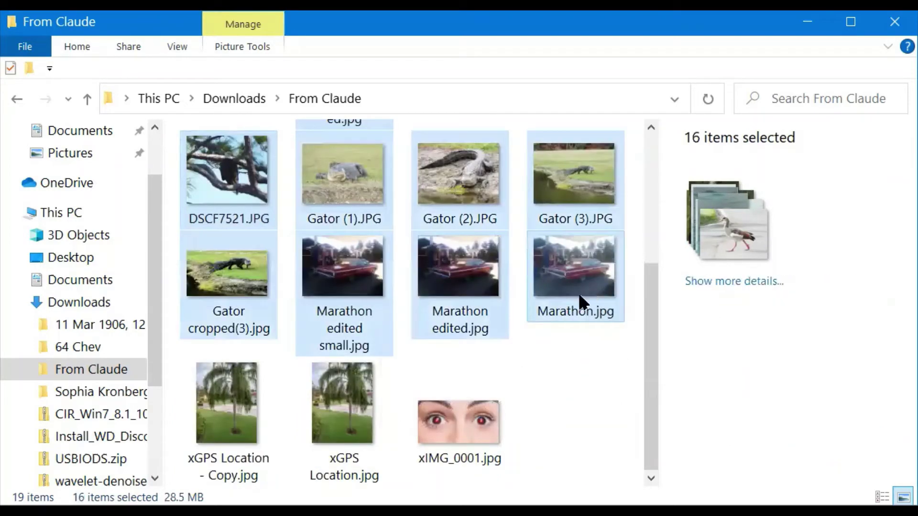
- Show all properties and save the photographer's name as Authors for the sixteen photos
{"action": "left_click", "coordinate": [711, 285]}
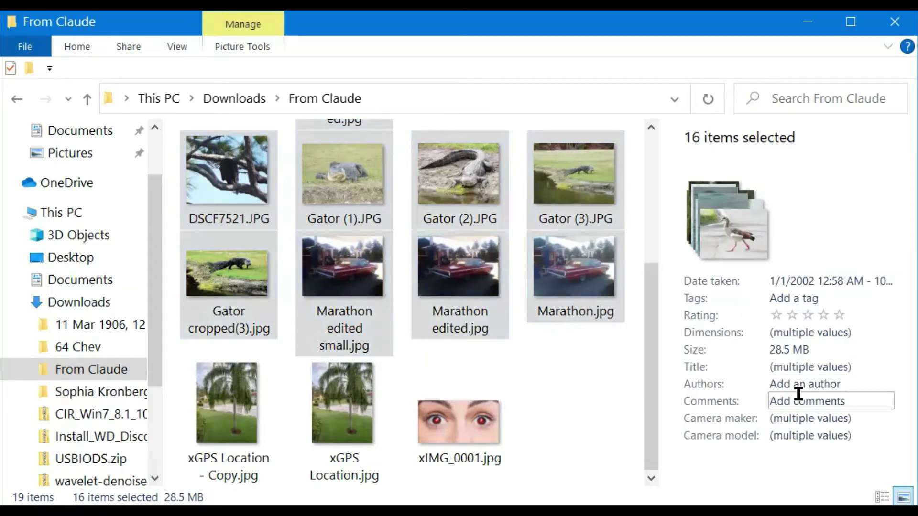
{"action": "left_click", "coordinate": [771, 384]}
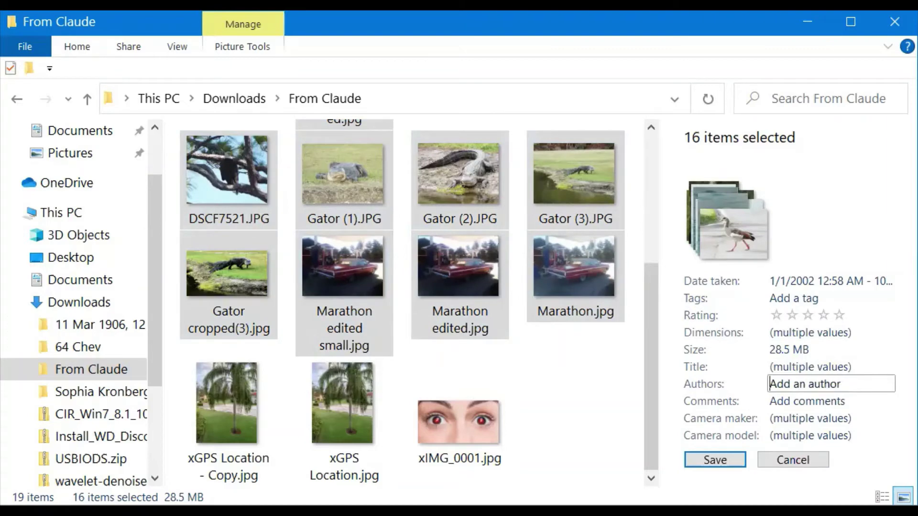
{"action": "type", "text": "C"}
{"action": "type", "text": "lu;"}
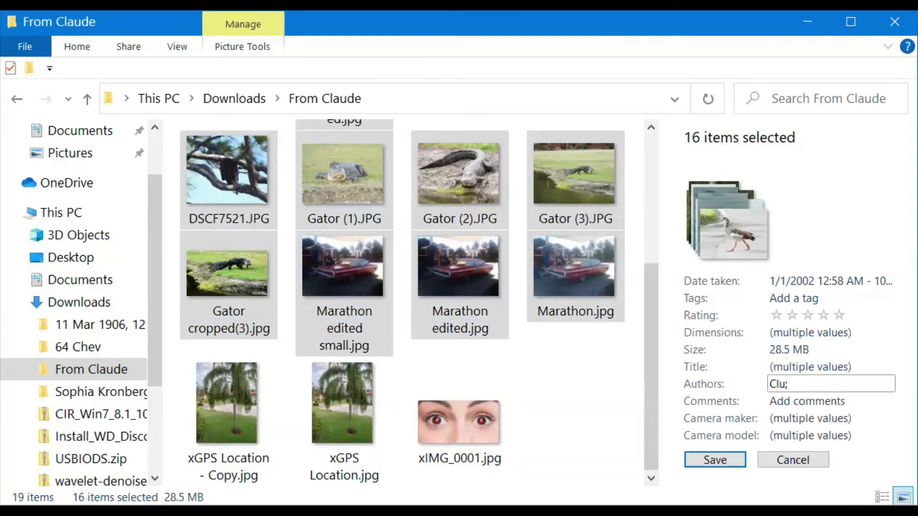
{"action": "key", "text": "Down"}
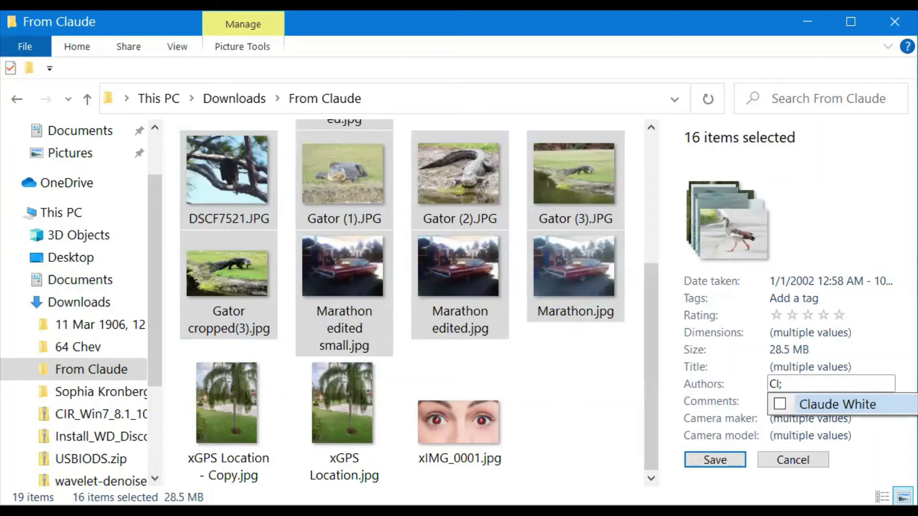
{"action": "left_click", "coordinate": [846, 406]}
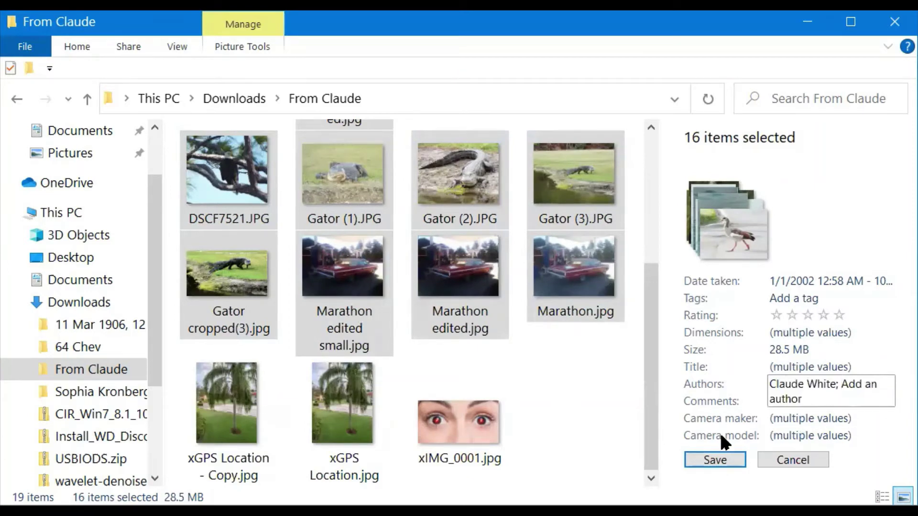
{"action": "left_click", "coordinate": [715, 460]}
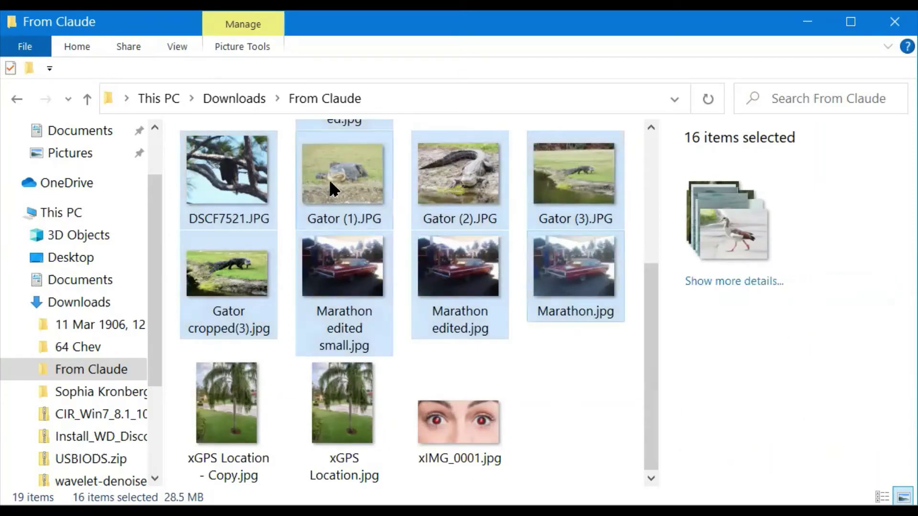
{"action": "left_click", "coordinate": [558, 374]}
{"action": "scroll", "coordinate": [558, 374], "scroll_direction": "up", "scroll_amount": 5}
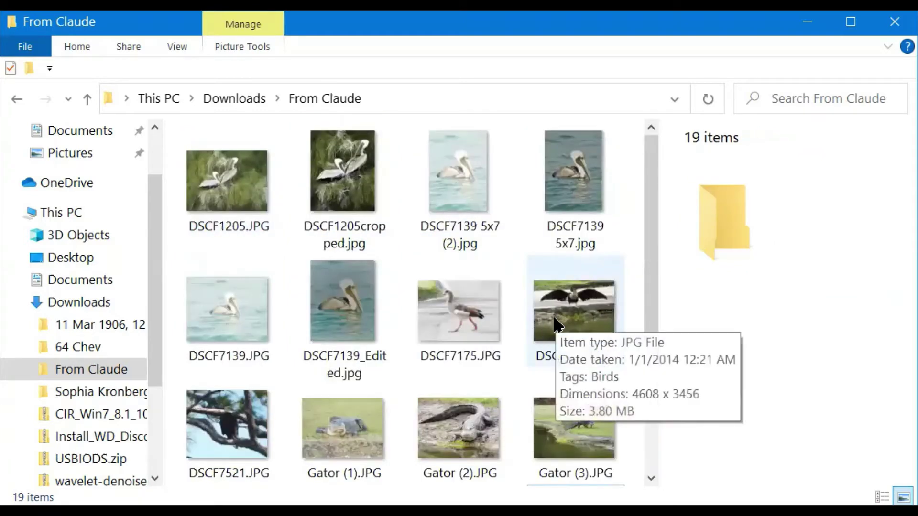
{"action": "scroll", "coordinate": [558, 326], "scroll_direction": "down", "scroll_amount": 3}
{"action": "scroll", "coordinate": [555, 326], "scroll_direction": "up", "scroll_amount": 3}
{"action": "left_click", "coordinate": [256, 174]}
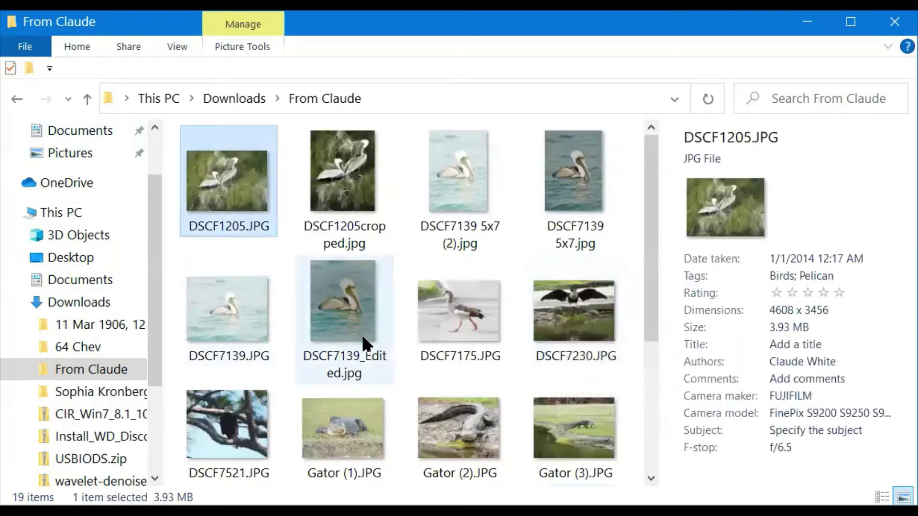
{"action": "scroll", "coordinate": [354, 330], "scroll_direction": "down", "scroll_amount": 3}
{"action": "left_click", "coordinate": [336, 205]}
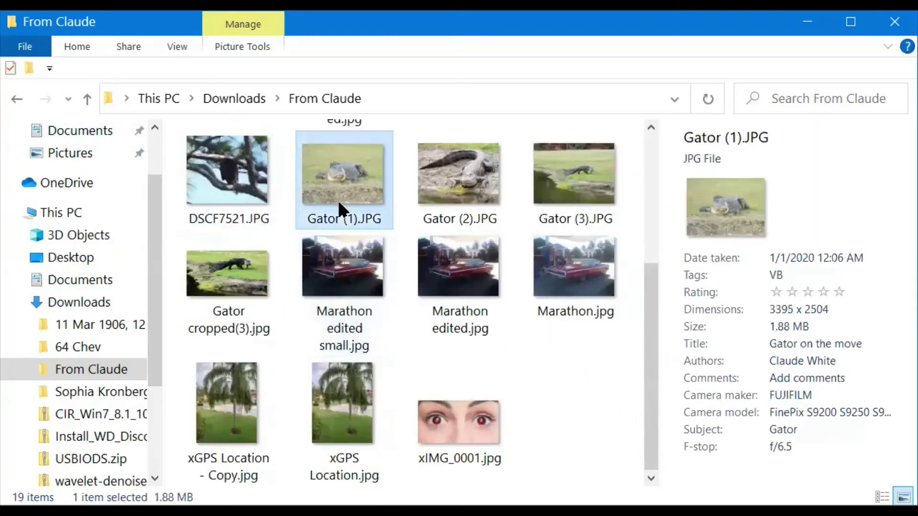
{"action": "left_click", "coordinate": [435, 183]}
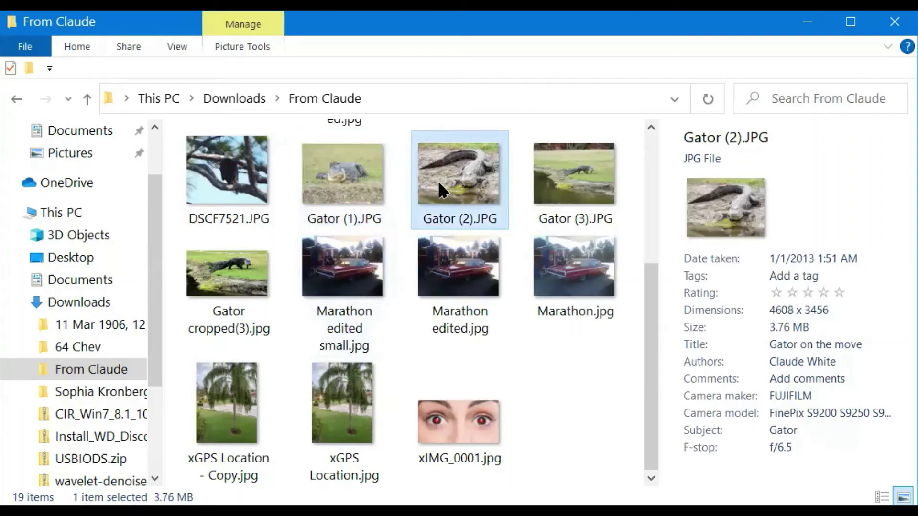
{"action": "left_click", "coordinate": [564, 173]}
{"action": "left_click", "coordinate": [326, 169]}
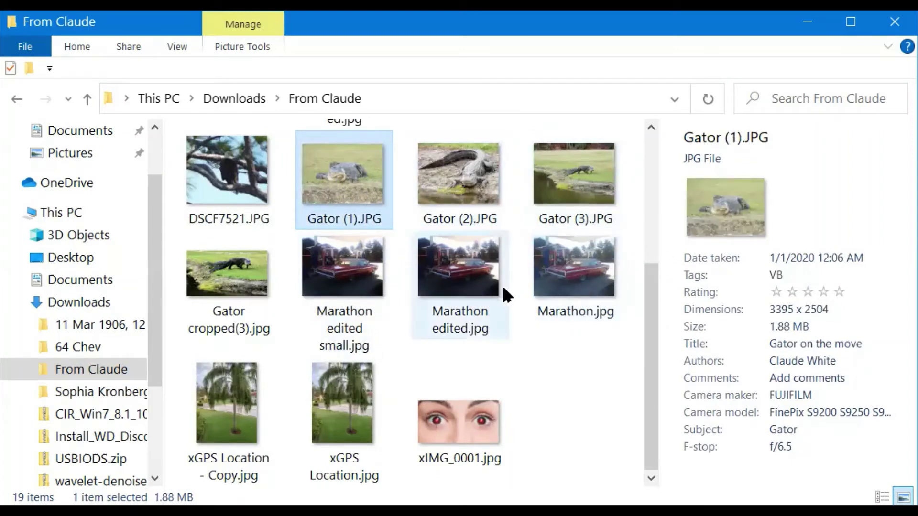
{"action": "left_click", "coordinate": [252, 274]}
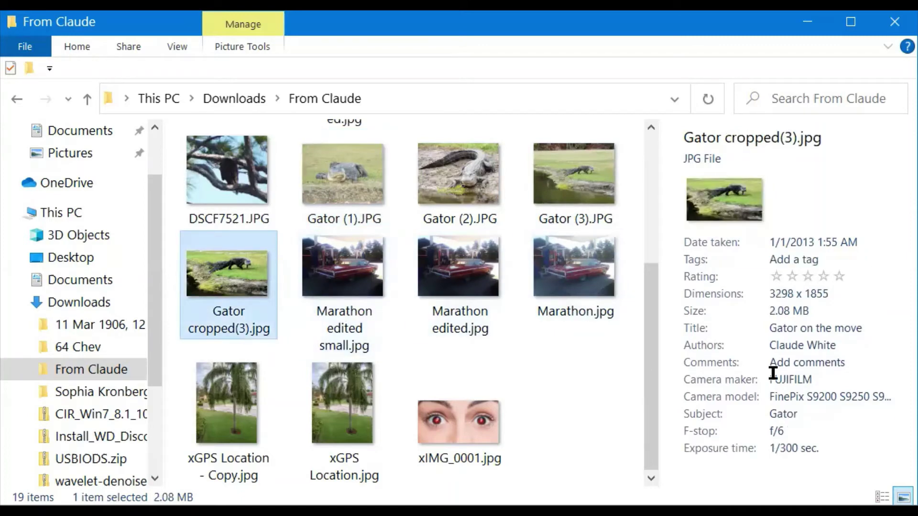
{"action": "scroll", "coordinate": [480, 412], "scroll_direction": "up", "scroll_amount": 5}
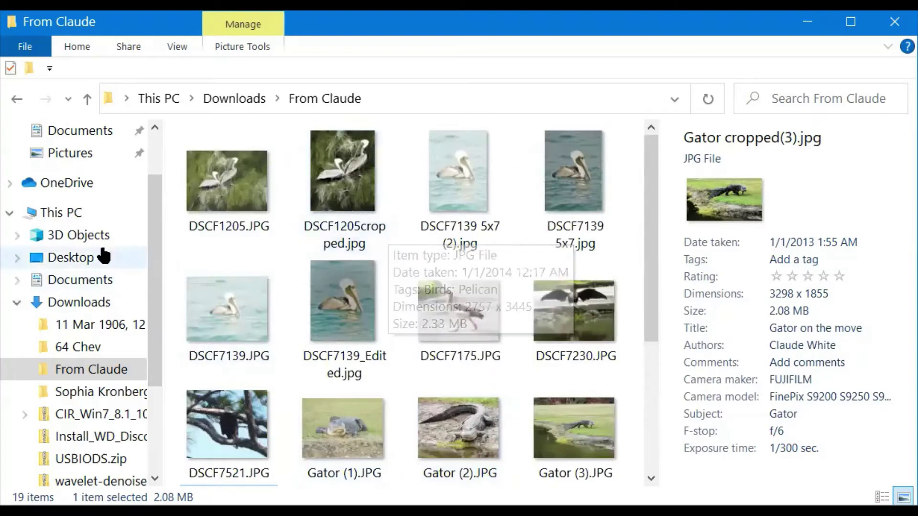
{"action": "mouse_move", "coordinate": [354, 353]}
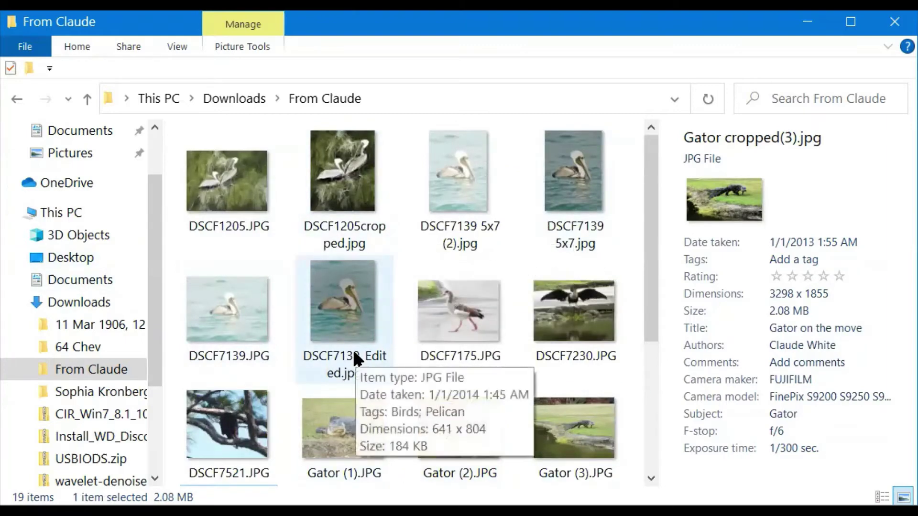
{"action": "scroll", "coordinate": [354, 353], "scroll_direction": "down", "scroll_amount": 4}
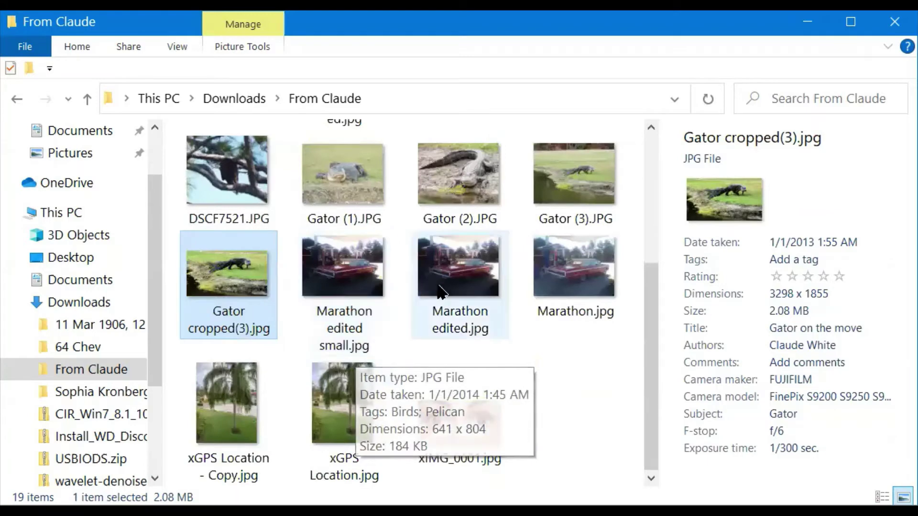
{"action": "mouse_move", "coordinate": [420, 293]}
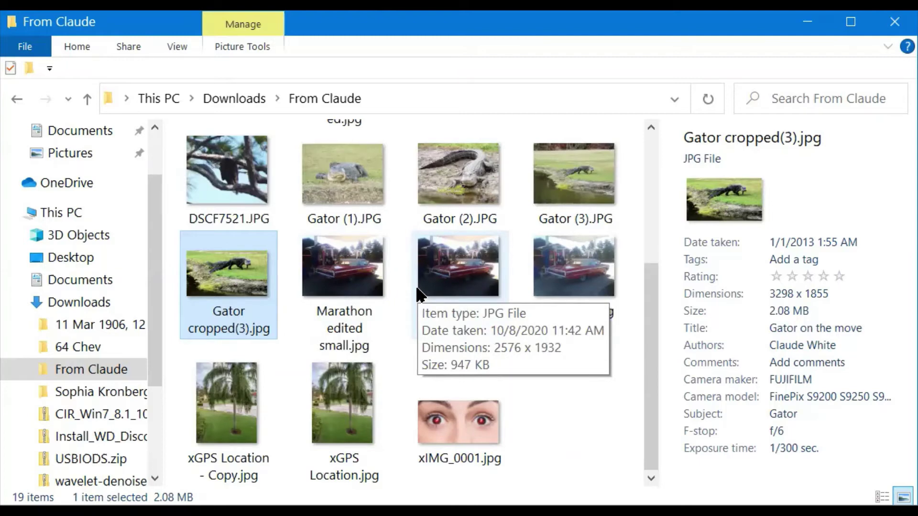
{"action": "scroll", "coordinate": [299, 218], "scroll_direction": "up", "scroll_amount": 5}
{"action": "left_click", "coordinate": [218, 170]}
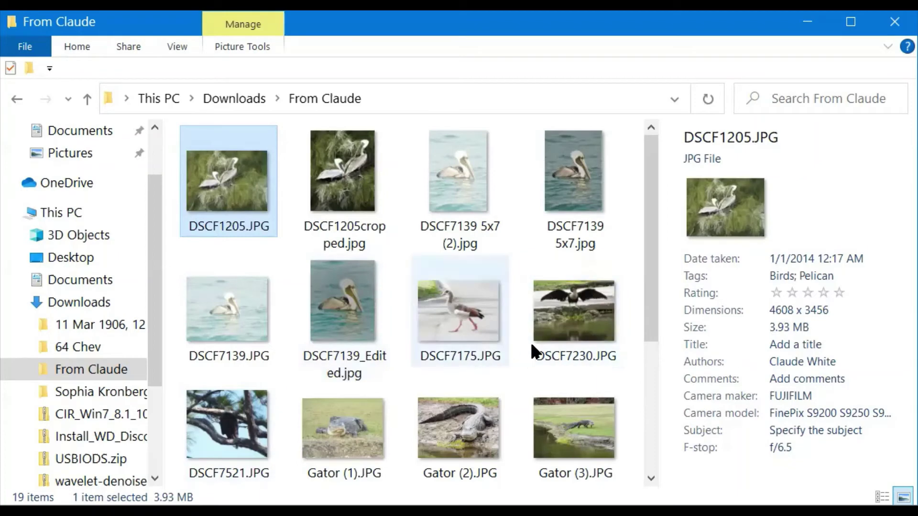
- Select DSCF1205 through DSCF7521, delete their Birds tag, and save
{"action": "left_click", "coordinate": [250, 424], "text": "shift"}
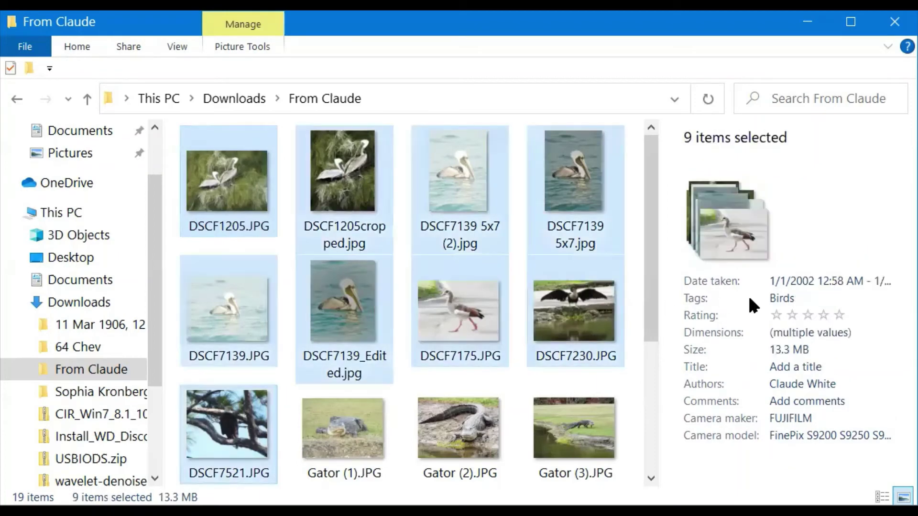
{"action": "left_click", "coordinate": [795, 298]}
{"action": "left_click", "coordinate": [793, 296]}
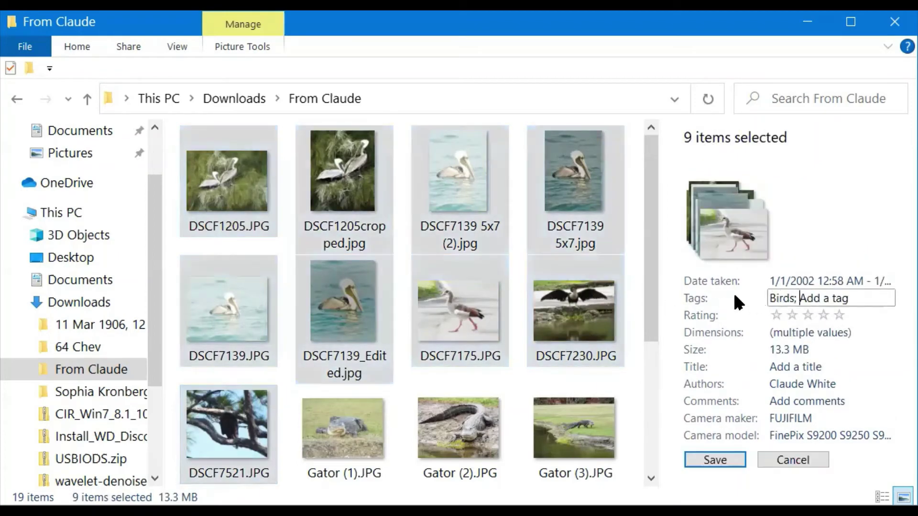
{"action": "right_click", "coordinate": [778, 296]}
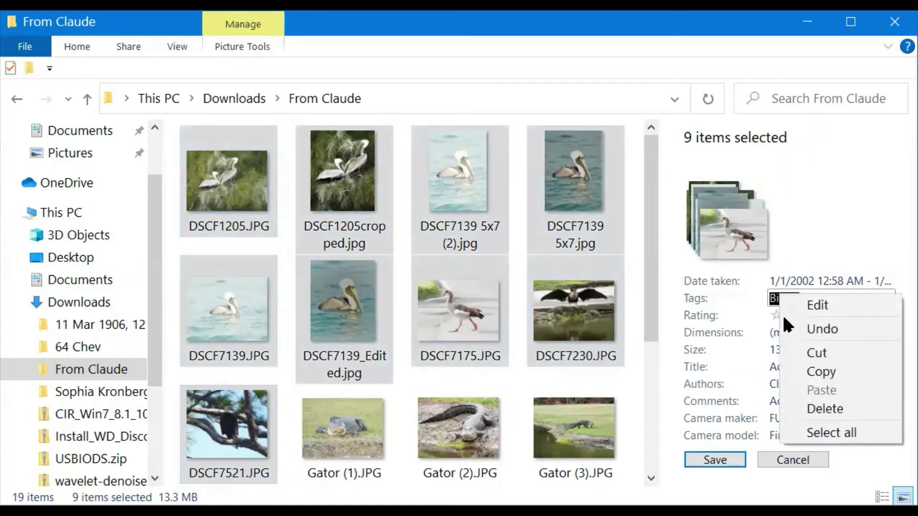
{"action": "left_click", "coordinate": [819, 410]}
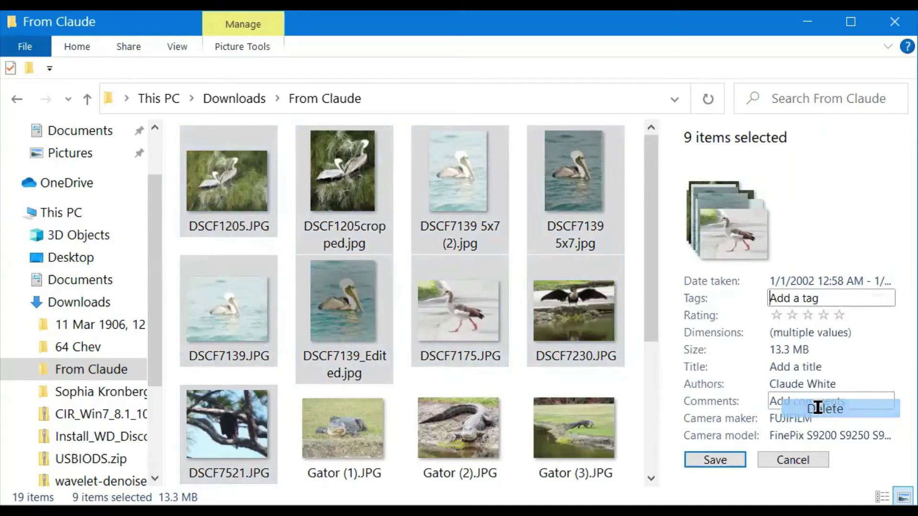
{"action": "left_click", "coordinate": [707, 457]}
- Check the remaining tags on each photo from DSCF1205.JPG through DSCF7230.JPG
{"action": "left_click", "coordinate": [268, 198]}
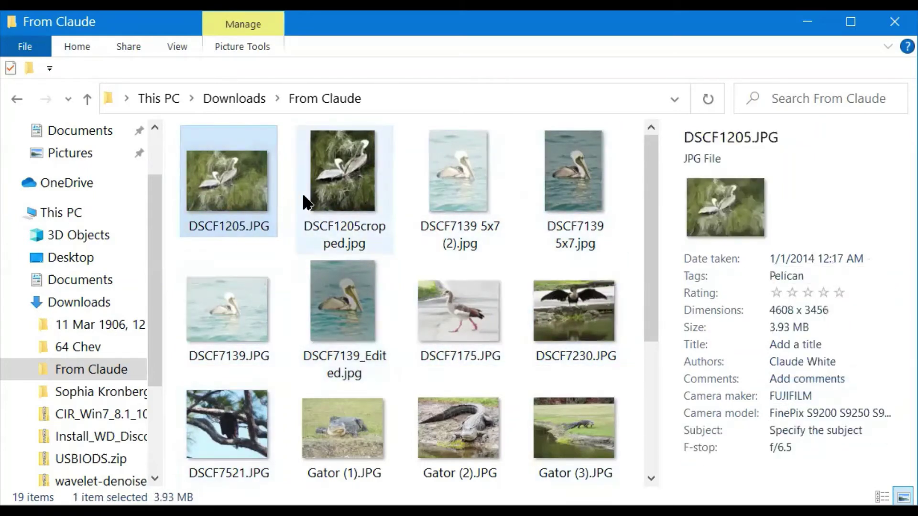
{"action": "left_click", "coordinate": [376, 171]}
{"action": "left_click", "coordinate": [481, 191]}
{"action": "left_click", "coordinate": [574, 186]}
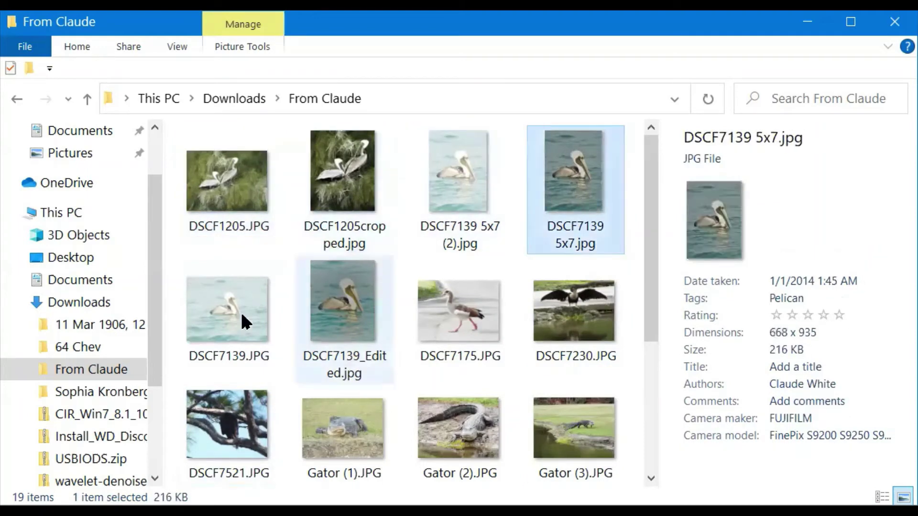
{"action": "left_click", "coordinate": [240, 313]}
{"action": "left_click", "coordinate": [336, 326]}
{"action": "left_click", "coordinate": [431, 336]}
{"action": "left_click", "coordinate": [548, 344]}
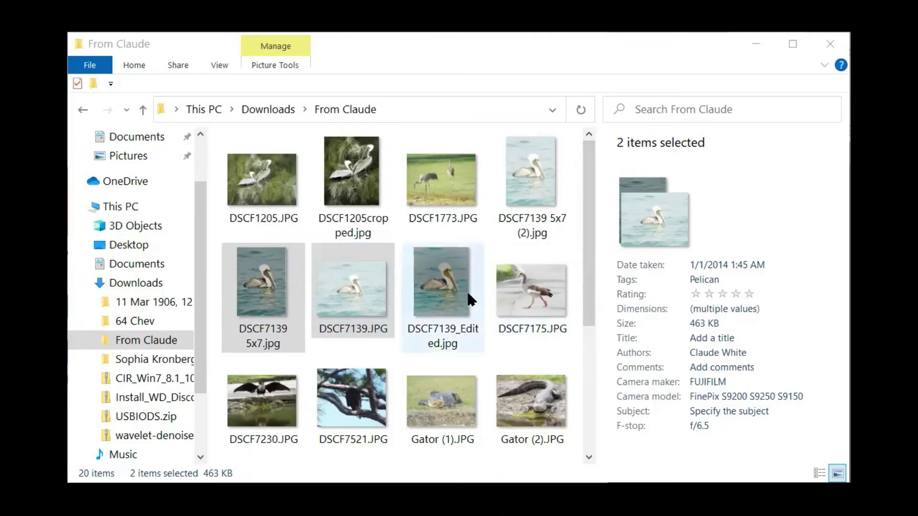
- In Properties for DSCF7139 5x7.jpg and DSCF7139.JPG, rate both photos two stars
{"action": "right_click", "coordinate": [353, 254]}
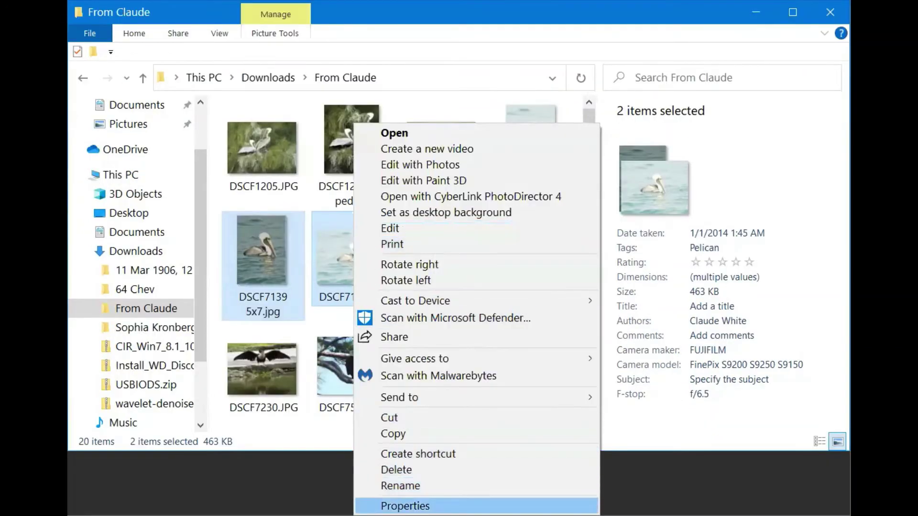
{"action": "left_click", "coordinate": [405, 506]}
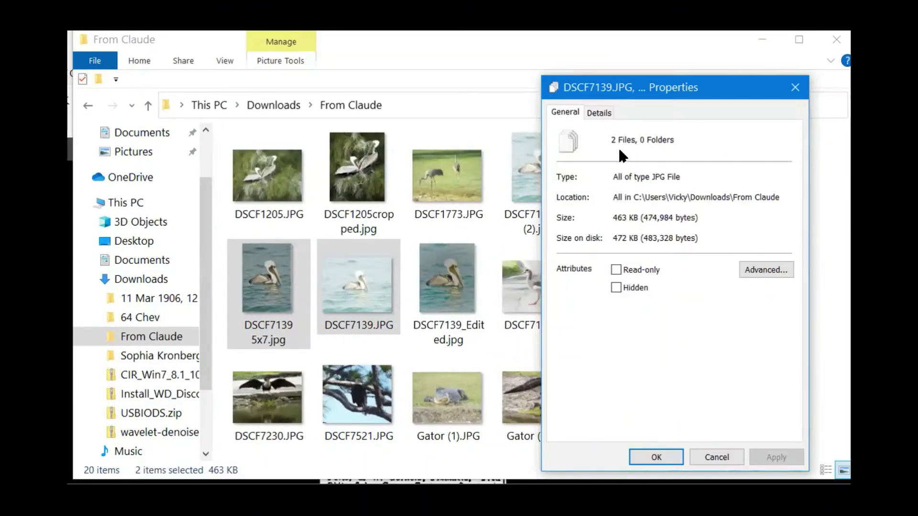
{"action": "left_click", "coordinate": [601, 114]}
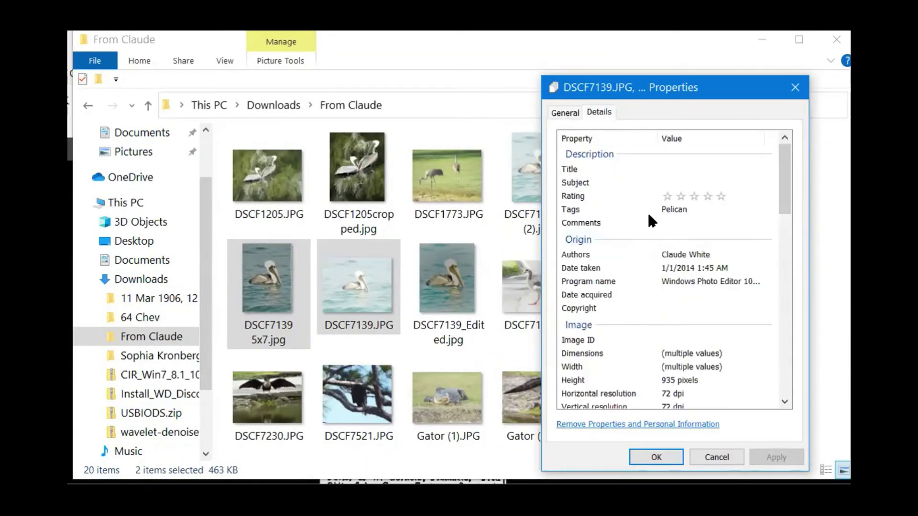
{"action": "left_click", "coordinate": [640, 169]}
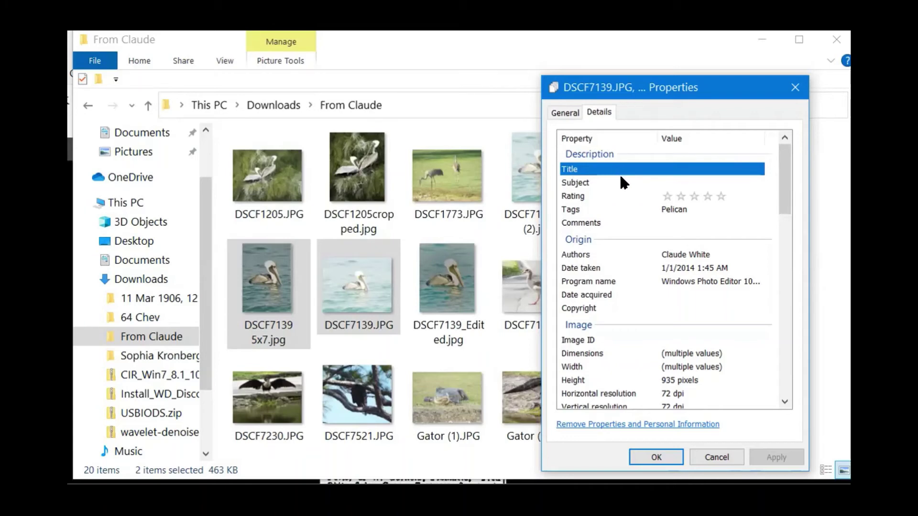
{"action": "left_click", "coordinate": [680, 194]}
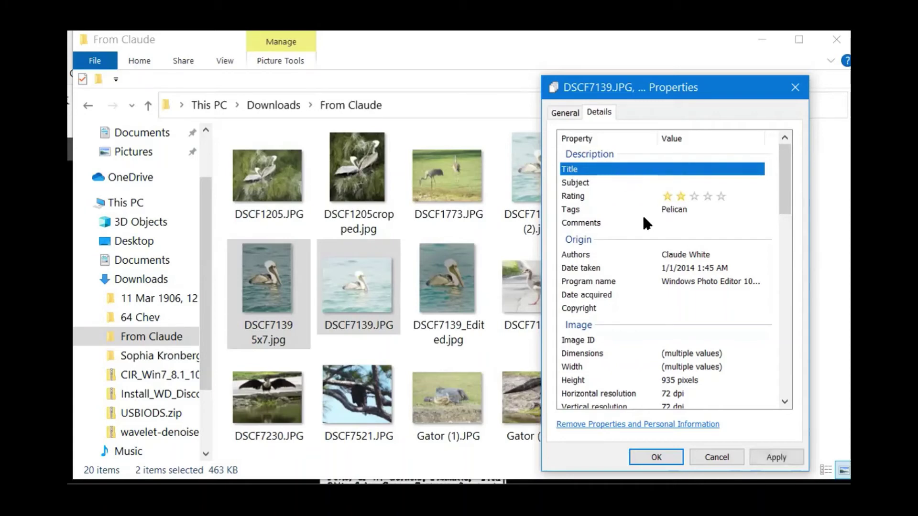
- Set the Copyright to c2021 and apply the changes to both photos
{"action": "left_click", "coordinate": [662, 310]}
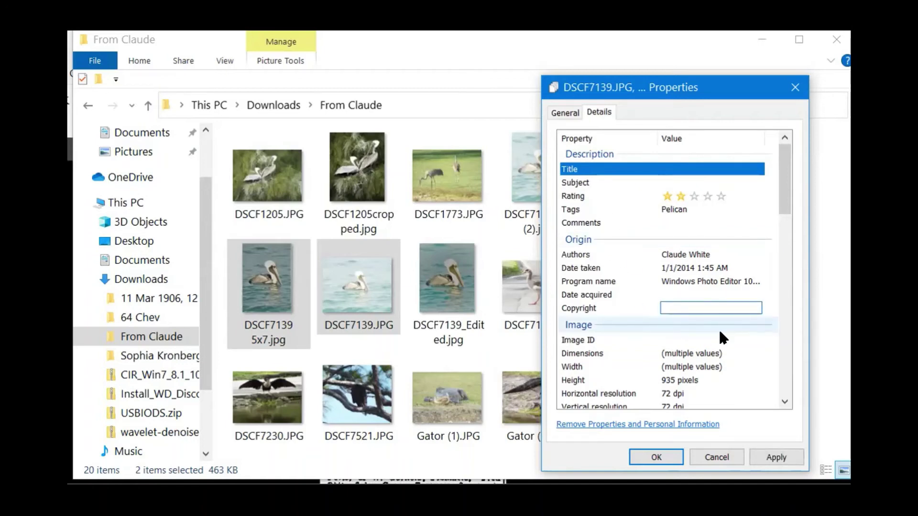
{"action": "type", "text": "c201"}
{"action": "key", "text": "BackSpace"}
{"action": "type", "text": "21"}
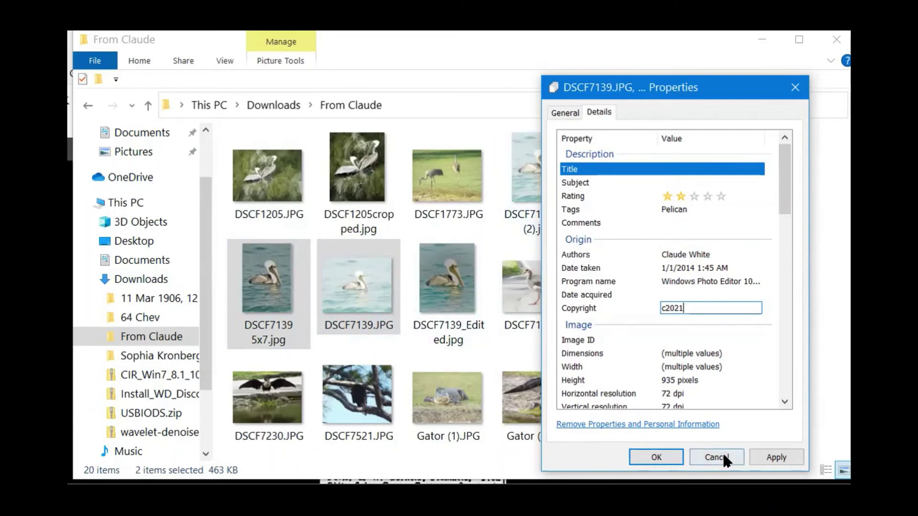
{"action": "left_click", "coordinate": [761, 455]}
- Verify the new rating and copyright on DSCF7139 5x7.jpg and DSCF7139.JPG
{"action": "left_click", "coordinate": [450, 354]}
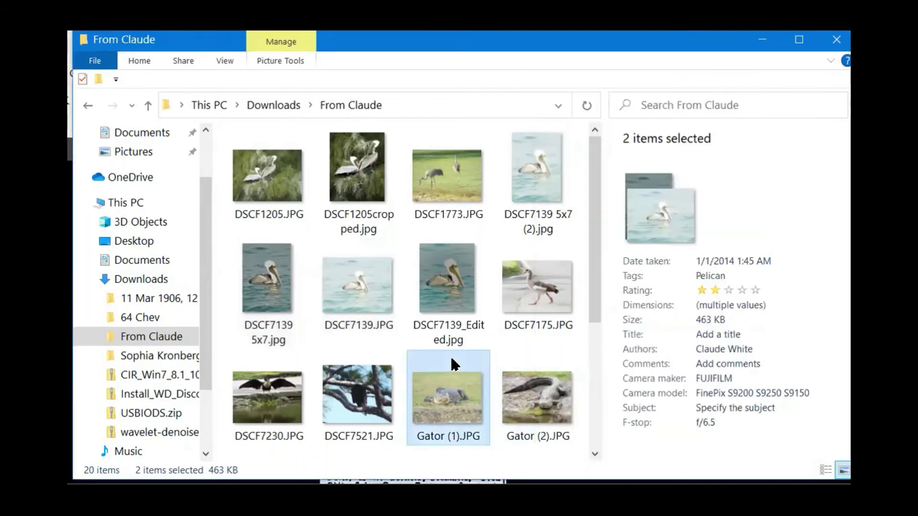
{"action": "left_click", "coordinate": [277, 275]}
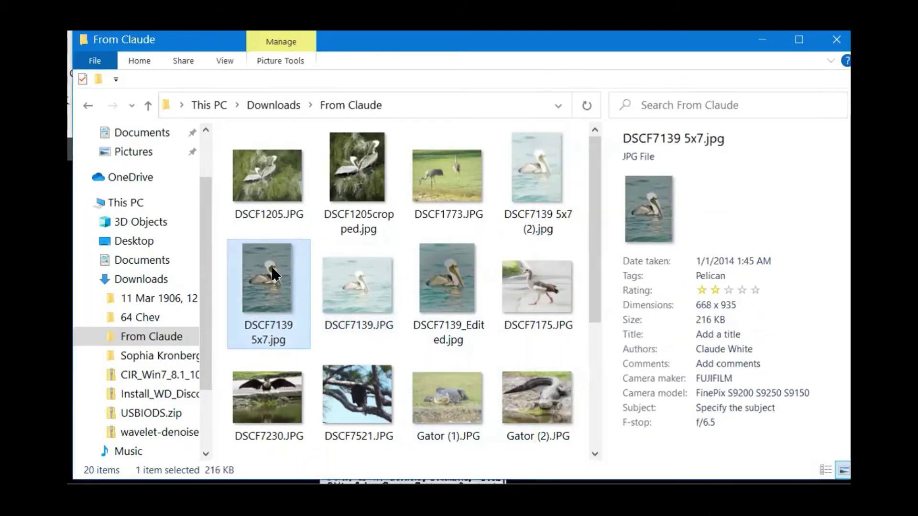
{"action": "left_click", "coordinate": [343, 283]}
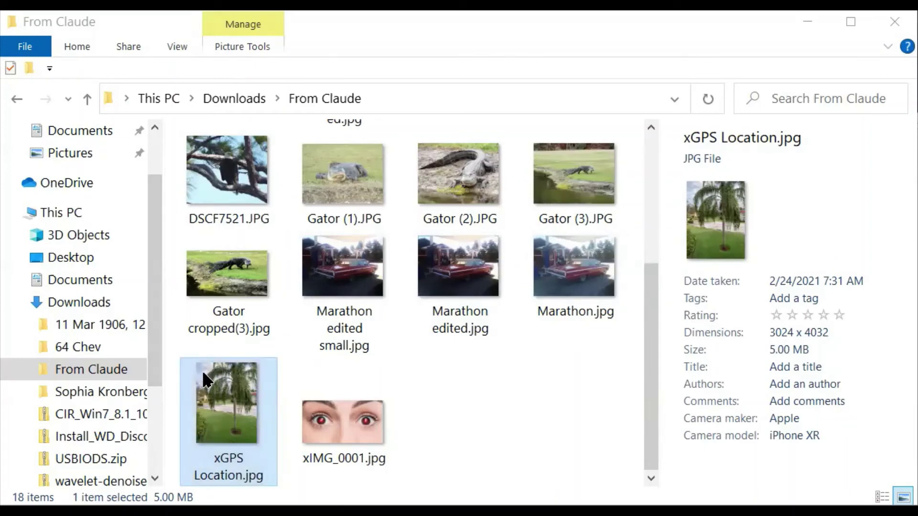
- Enter 'delete me' as xGPS Location.jpg's comment, retrying once, and save it
{"action": "left_click", "coordinate": [815, 403]}
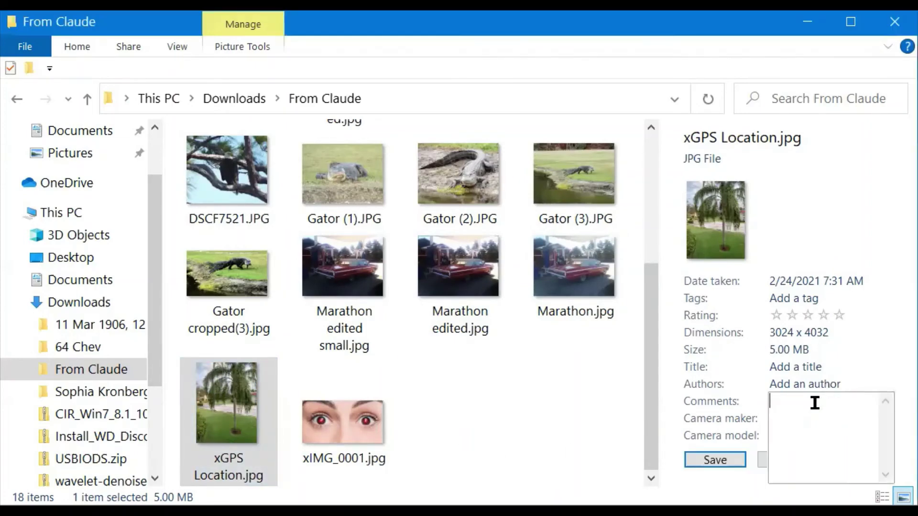
{"action": "type", "text": "delete me"}
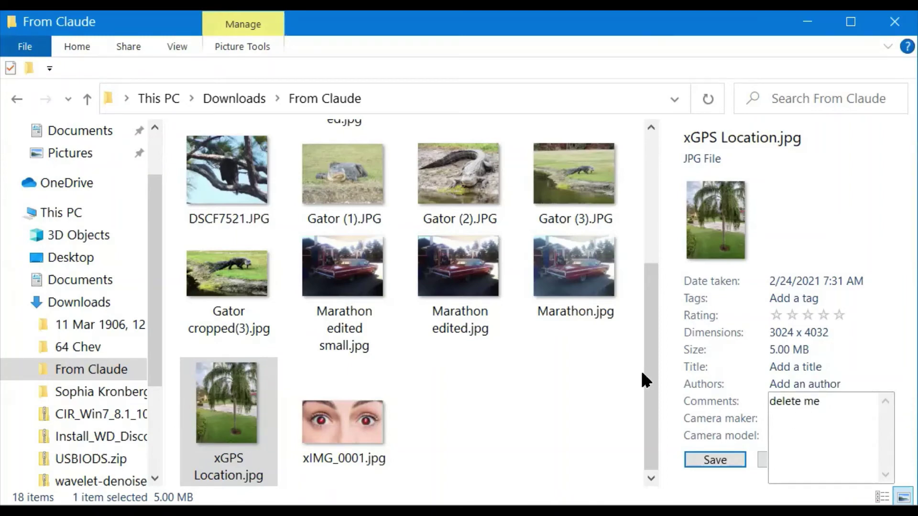
{"action": "left_click", "coordinate": [512, 409]}
{"action": "left_click", "coordinate": [249, 414]}
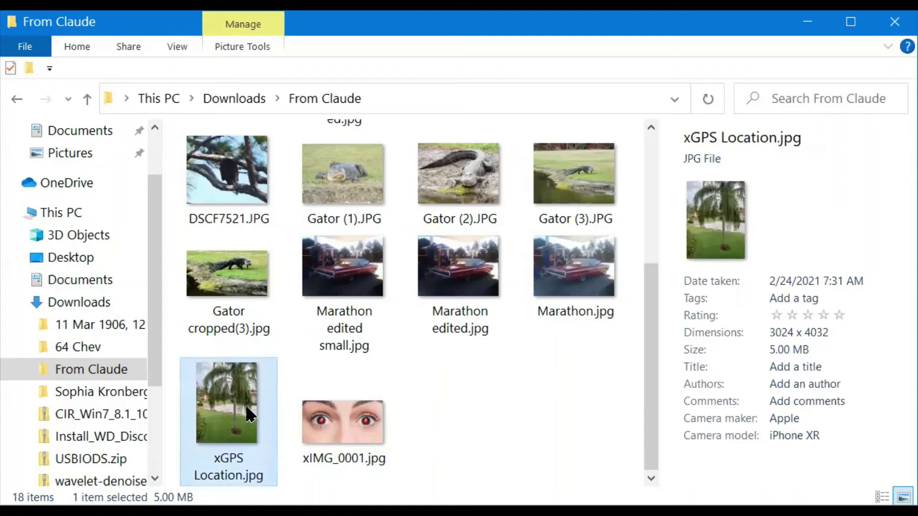
{"action": "left_click", "coordinate": [785, 401]}
{"action": "type", "text": "de"}
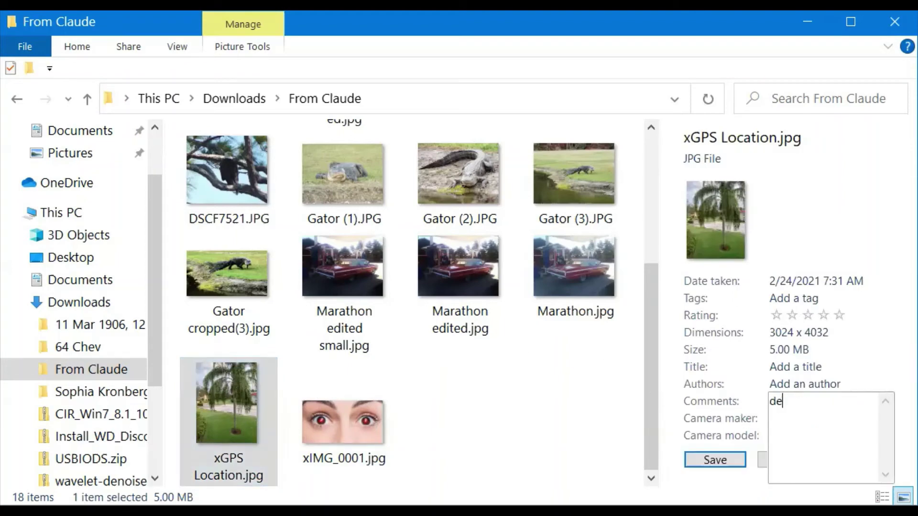
{"action": "type", "text": "lete me"}
{"action": "left_click", "coordinate": [715, 460]}
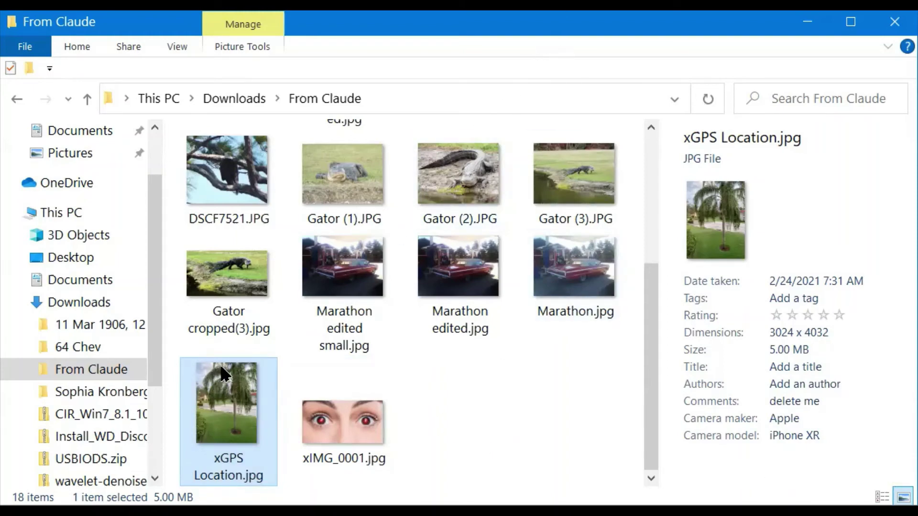
- Review xGPS Location.jpg's GPS details in Properties, then open Remove Properties and Personal Information
{"action": "right_click", "coordinate": [232, 385]}
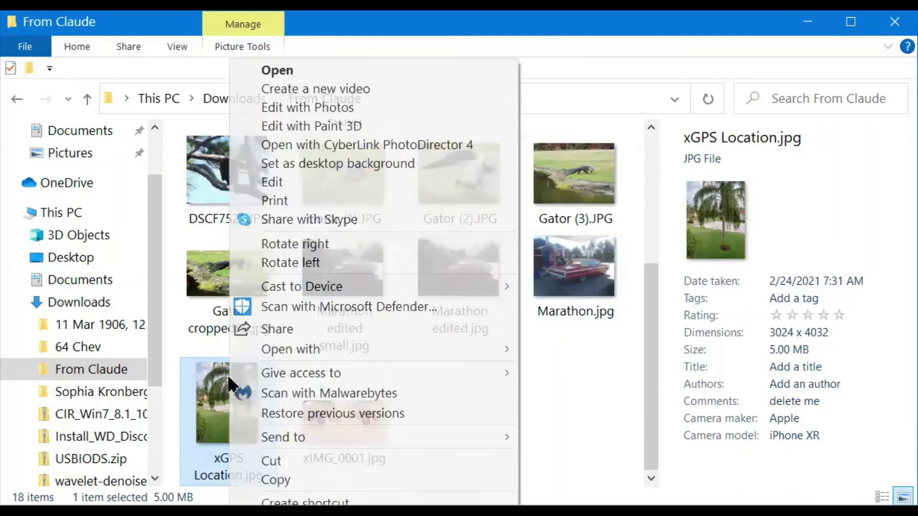
{"action": "key", "text": "r"}
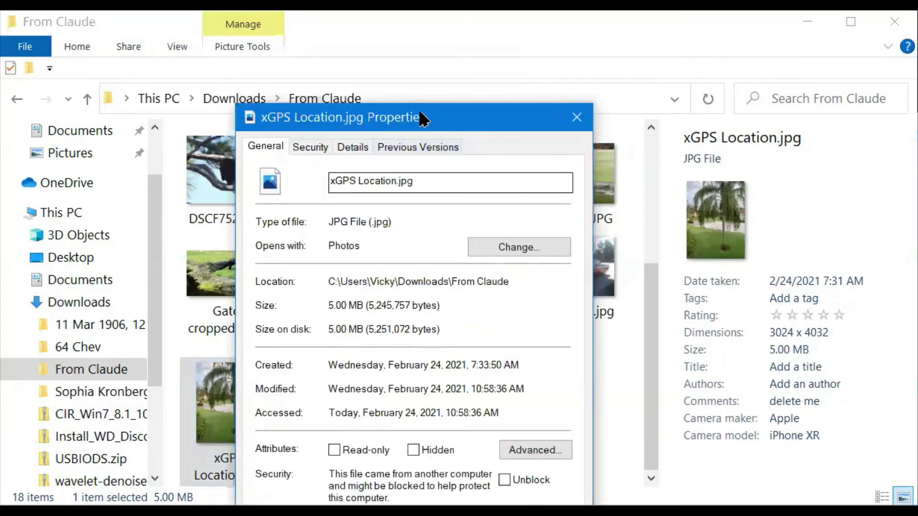
{"action": "left_click_drag", "start_coordinate": [428, 116], "coordinate": [562, 35]}
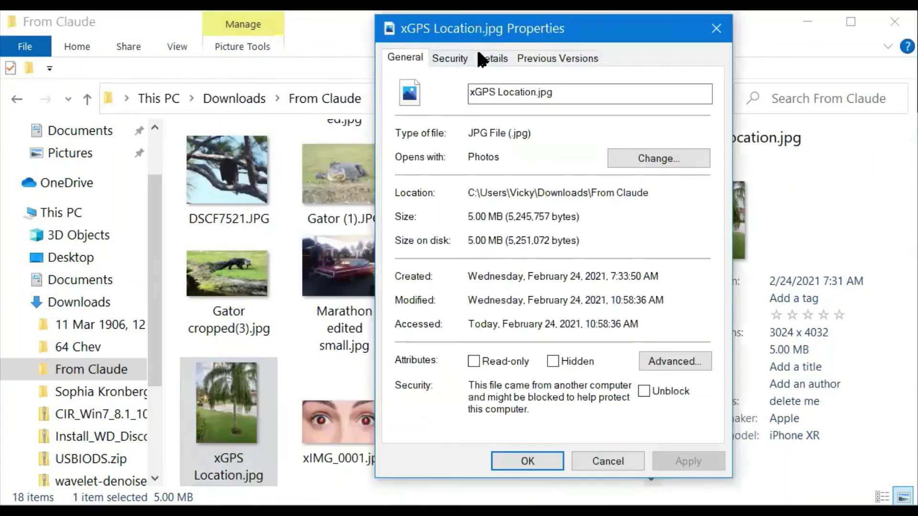
{"action": "left_click", "coordinate": [483, 54]}
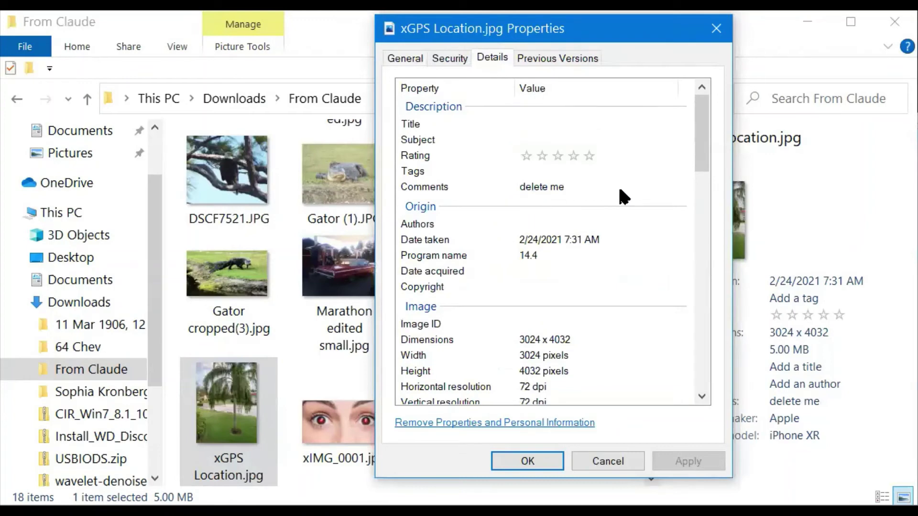
{"action": "scroll", "coordinate": [545, 342], "scroll_direction": "down", "scroll_amount": 5}
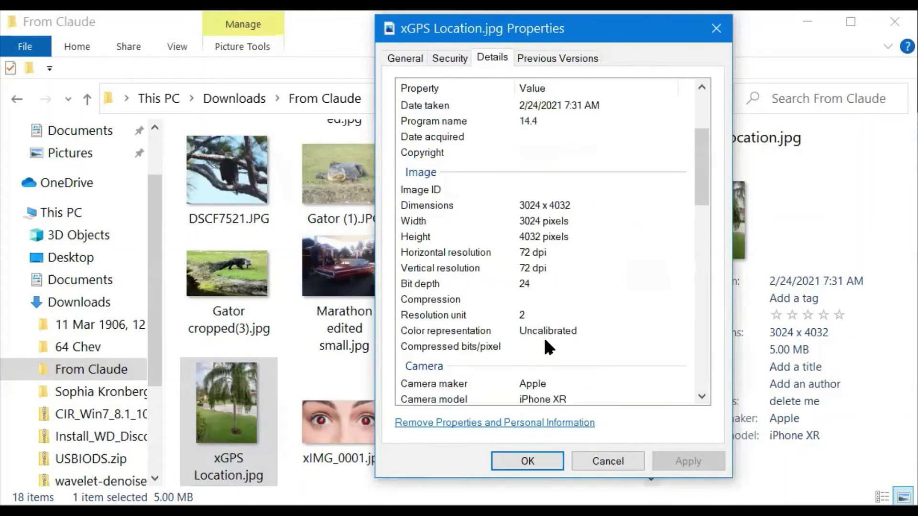
{"action": "scroll", "coordinate": [543, 337], "scroll_direction": "down", "scroll_amount": 3}
{"action": "scroll", "coordinate": [537, 327], "scroll_direction": "down", "scroll_amount": 3}
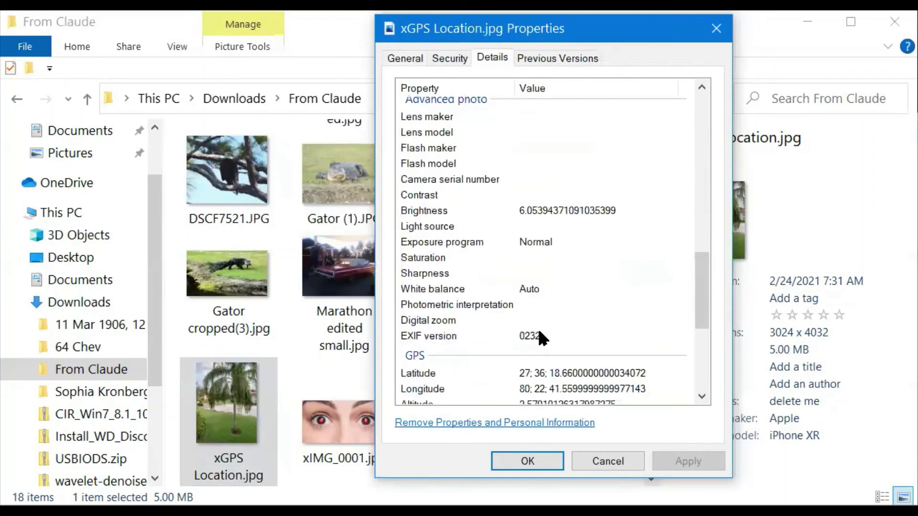
{"action": "scroll", "coordinate": [539, 334], "scroll_direction": "down", "scroll_amount": 1}
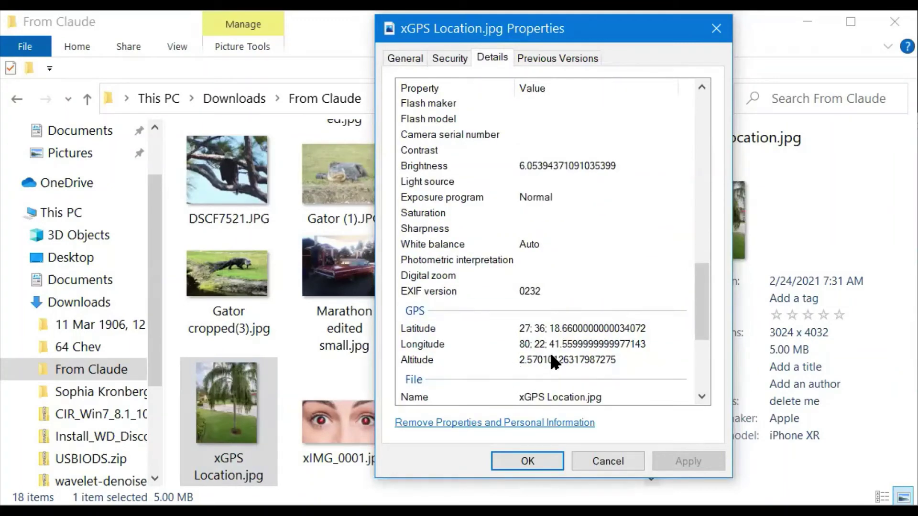
{"action": "left_click", "coordinate": [501, 425]}
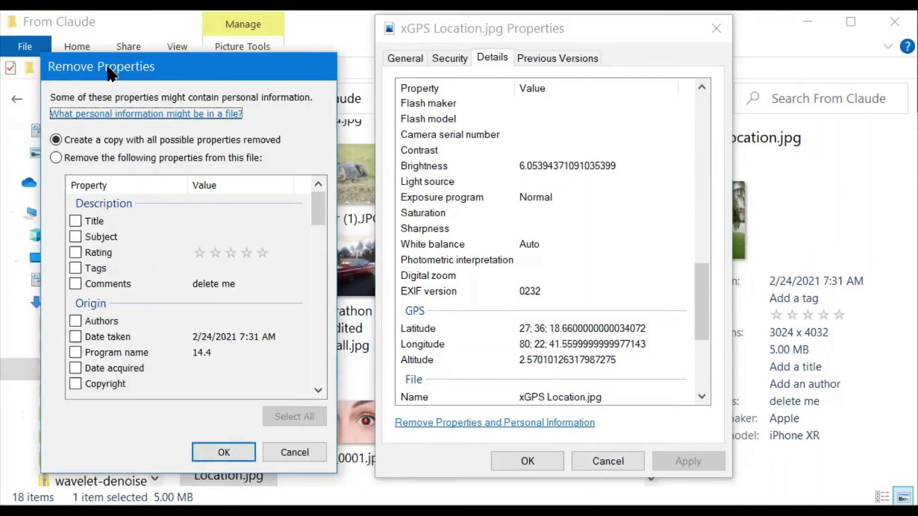
- Make a stripped copy of xGPS Location.jpg with all possible properties removed
{"action": "left_click_drag", "start_coordinate": [110, 72], "coordinate": [134, 52]}
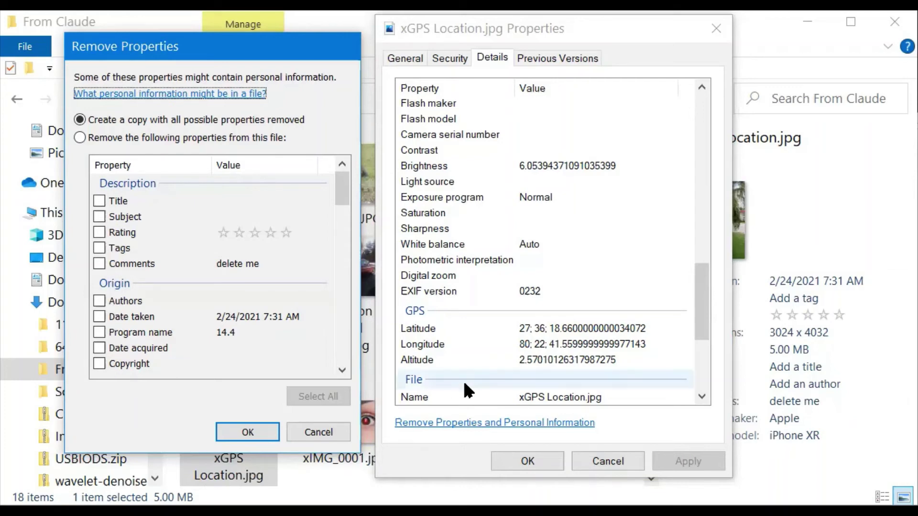
{"action": "left_click", "coordinate": [239, 432]}
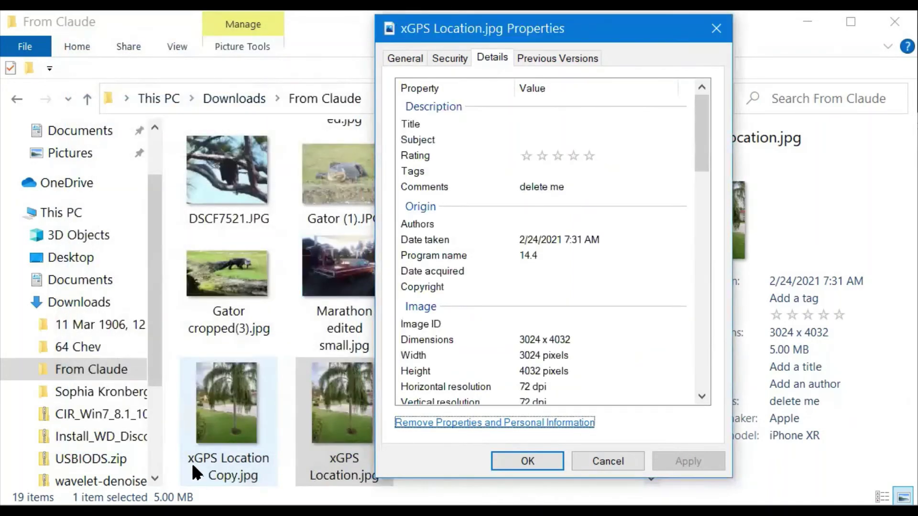
- Check that xGPS Location - Copy.jpg's Details list no comment, camera maker or GPS values
{"action": "right_click", "coordinate": [233, 420]}
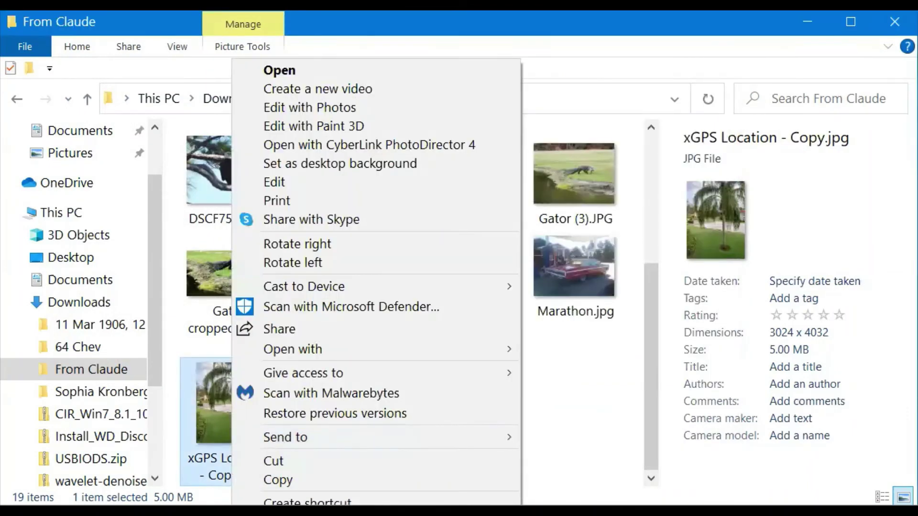
{"action": "key", "text": "r"}
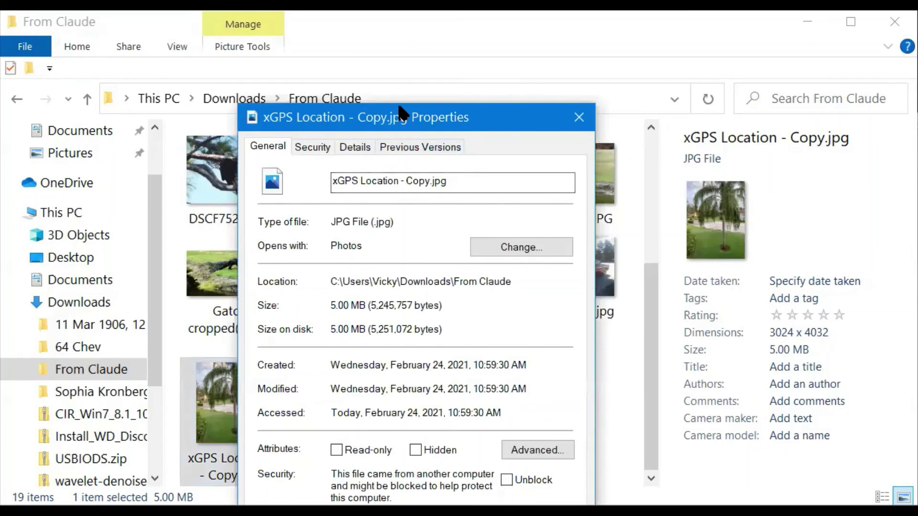
{"action": "left_click_drag", "start_coordinate": [400, 114], "coordinate": [444, 28]}
{"action": "left_click", "coordinate": [399, 61]}
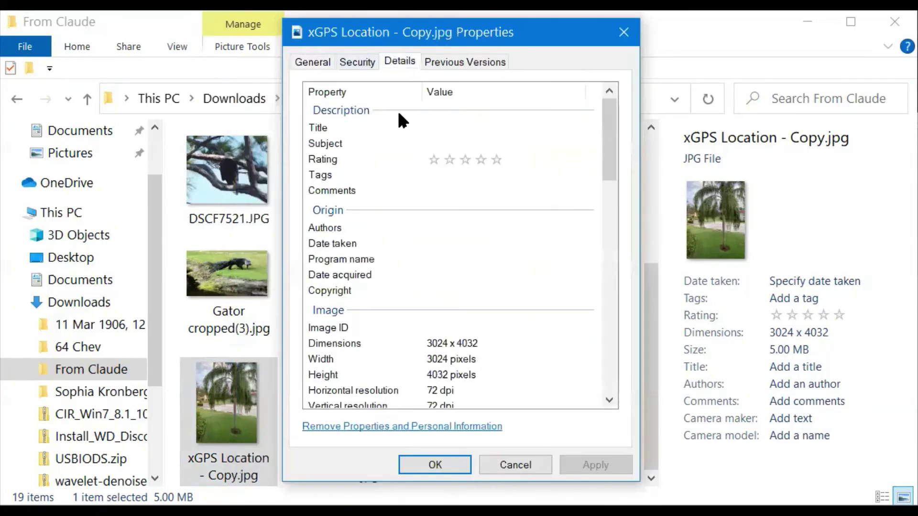
{"action": "scroll", "coordinate": [412, 308], "scroll_direction": "down", "scroll_amount": 10}
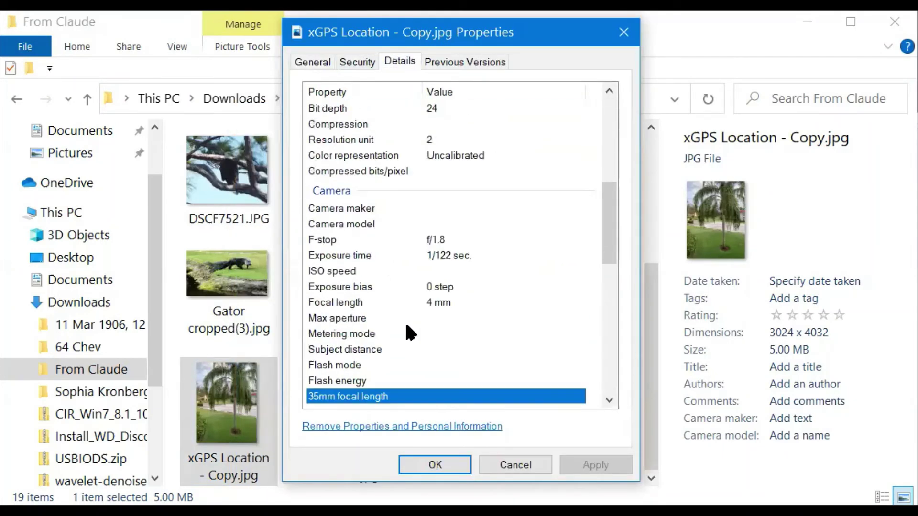
{"action": "scroll", "coordinate": [404, 325], "scroll_direction": "down", "scroll_amount": 5}
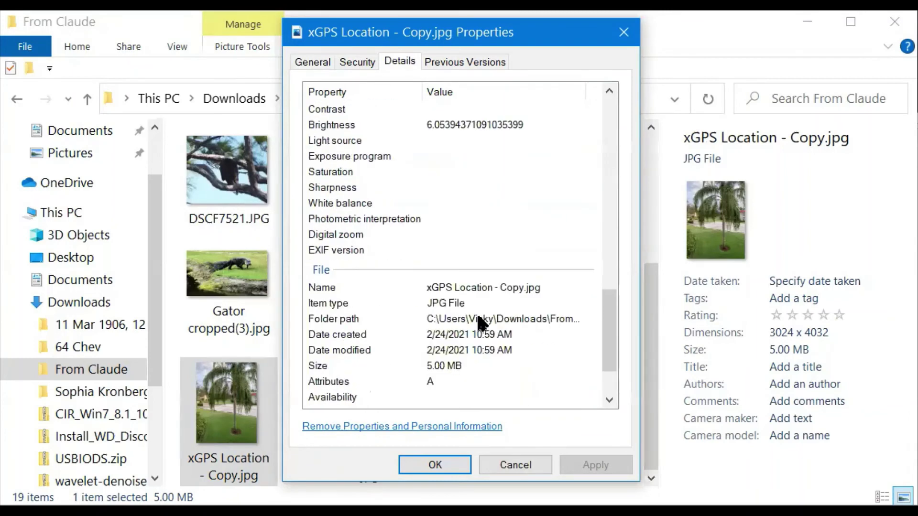
{"action": "scroll", "coordinate": [463, 205], "scroll_direction": "up", "scroll_amount": 2}
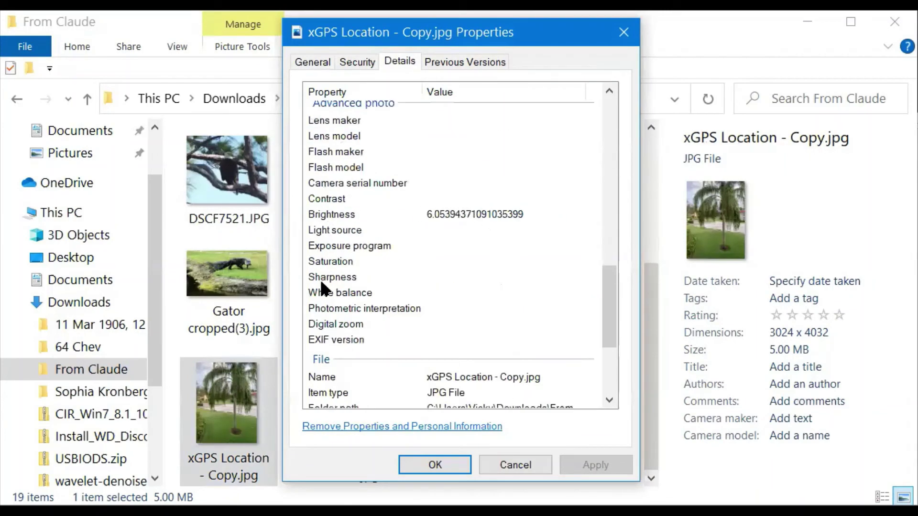
{"action": "scroll", "coordinate": [314, 349], "scroll_direction": "down", "scroll_amount": 3}
{"action": "scroll", "coordinate": [314, 353], "scroll_direction": "down", "scroll_amount": 1}
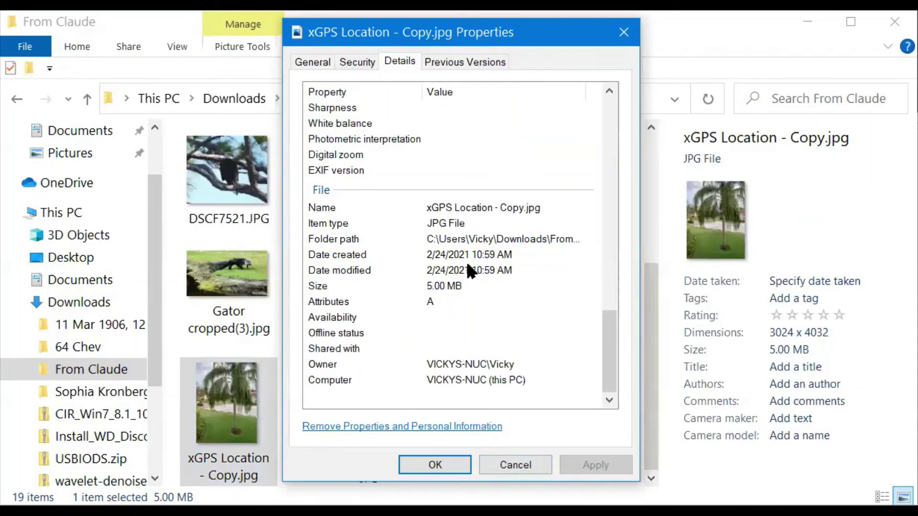
{"action": "scroll", "coordinate": [466, 268], "scroll_direction": "up", "scroll_amount": 3}
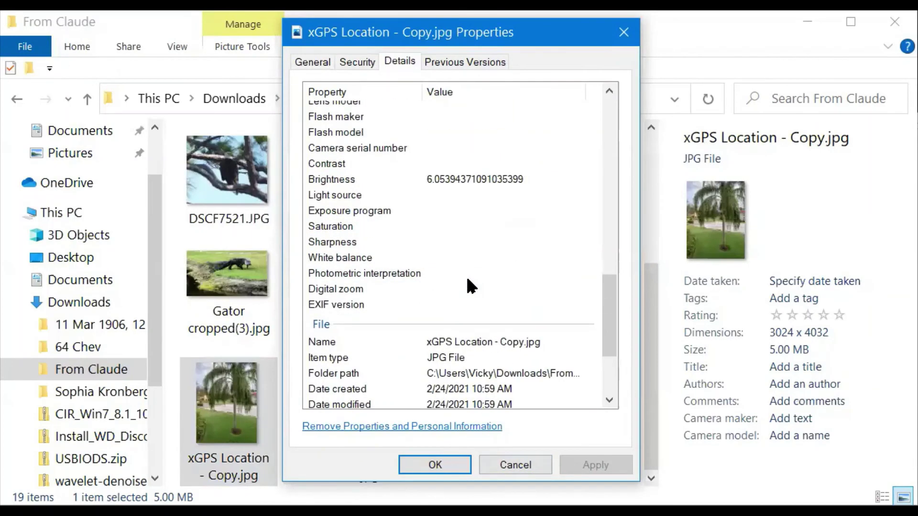
- Close the copy's properties and open Properties for the original xGPS Location.jpg
{"action": "left_click", "coordinate": [435, 464]}
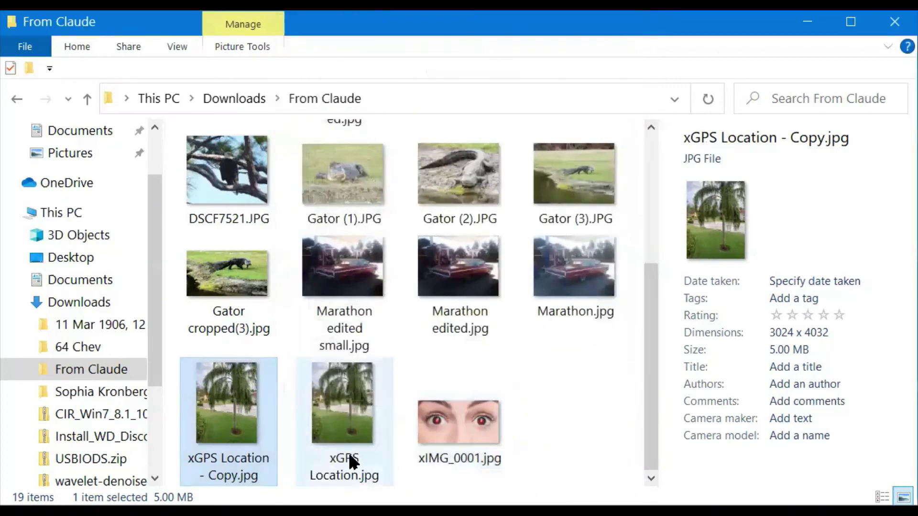
{"action": "left_click", "coordinate": [327, 400]}
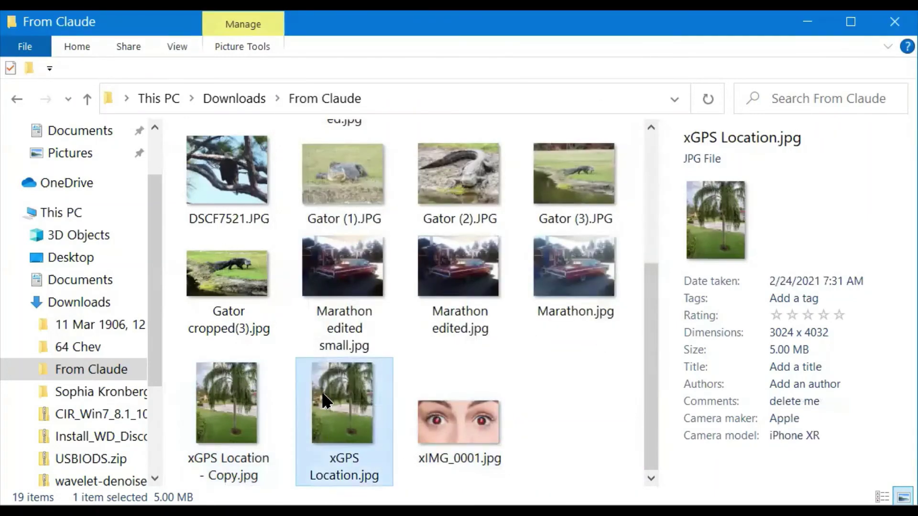
{"action": "mouse_move", "coordinate": [333, 397]}
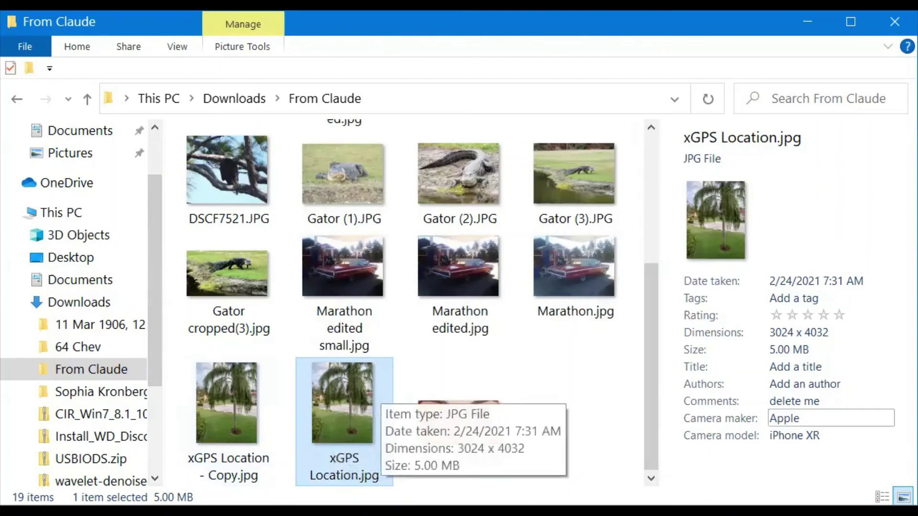
{"action": "right_click", "coordinate": [323, 391]}
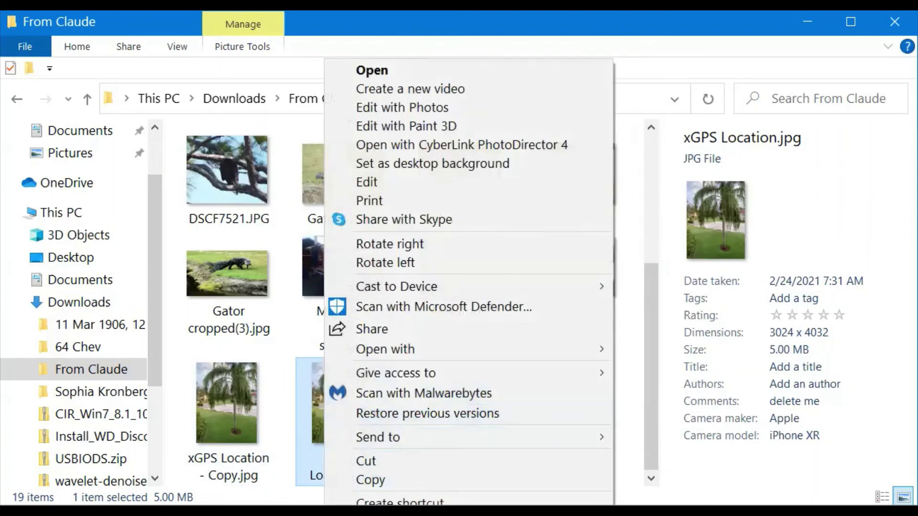
{"action": "key", "text": "r"}
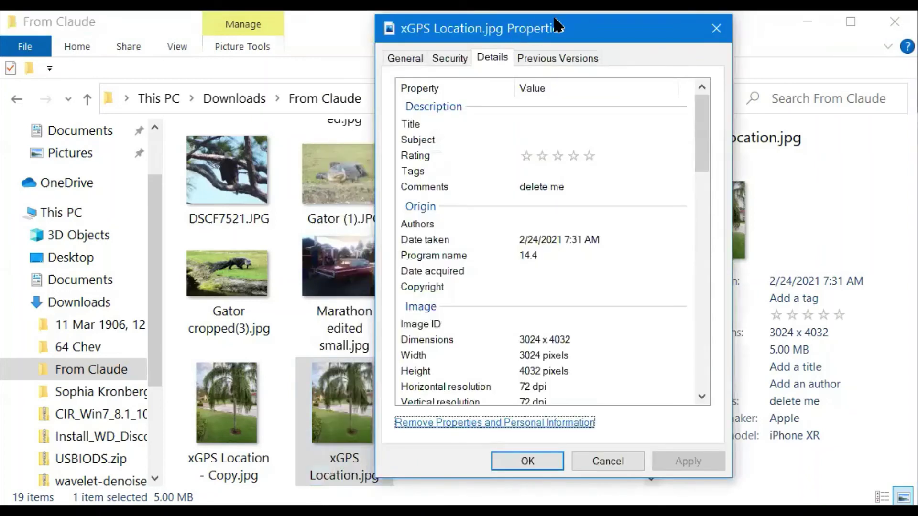
- Launch Remove Properties and Personal Information from the original photo's details
{"action": "left_click_drag", "start_coordinate": [553, 17], "coordinate": [691, 43]}
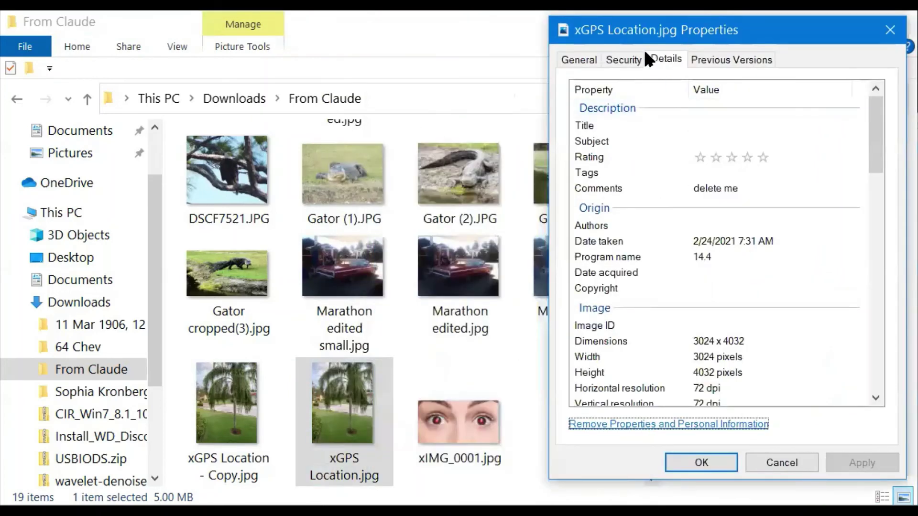
{"action": "scroll", "coordinate": [691, 288], "scroll_direction": "down", "scroll_amount": 6}
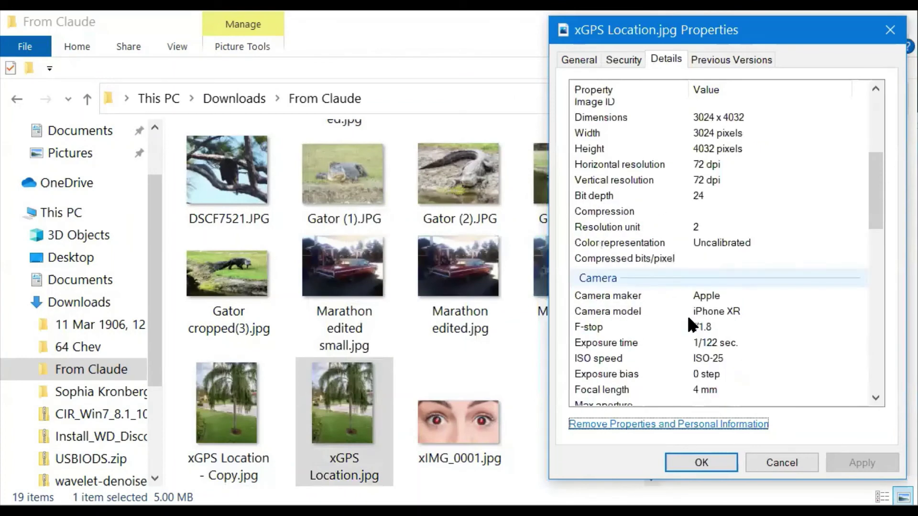
{"action": "scroll", "coordinate": [687, 313], "scroll_direction": "down", "scroll_amount": 2}
{"action": "scroll", "coordinate": [686, 313], "scroll_direction": "up", "scroll_amount": 4}
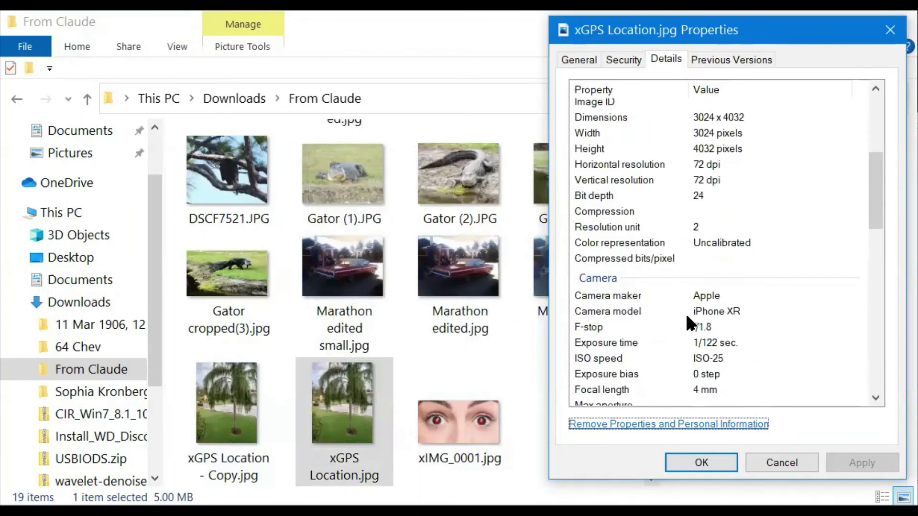
{"action": "left_click", "coordinate": [669, 423]}
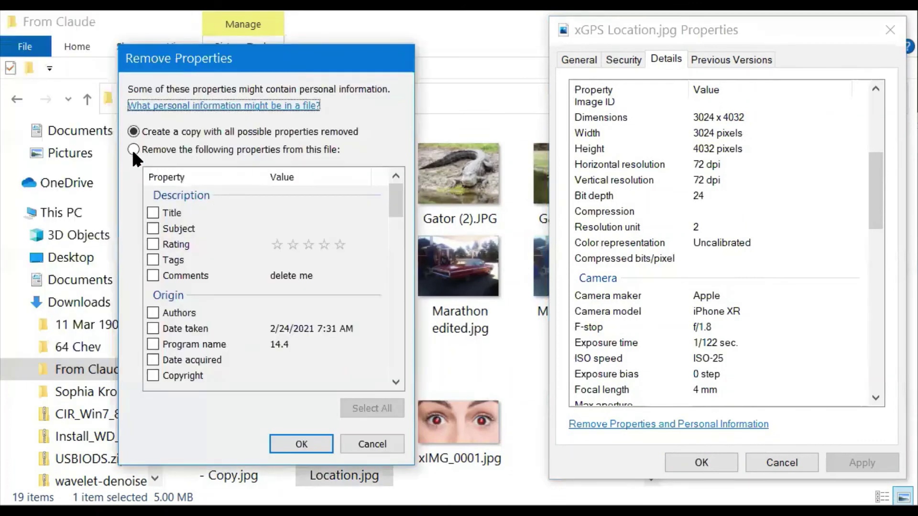
- Choose to remove selected properties from the original file and review its property list
{"action": "left_click", "coordinate": [133, 149]}
{"action": "scroll", "coordinate": [157, 210], "scroll_direction": "down", "scroll_amount": 2}
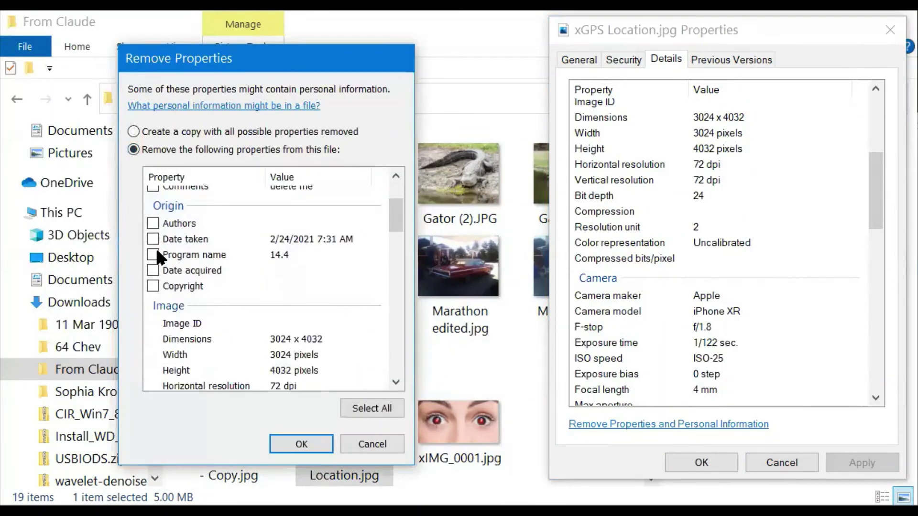
{"action": "scroll", "coordinate": [148, 256], "scroll_direction": "up", "scroll_amount": 1}
{"action": "scroll", "coordinate": [144, 276], "scroll_direction": "down", "scroll_amount": 4}
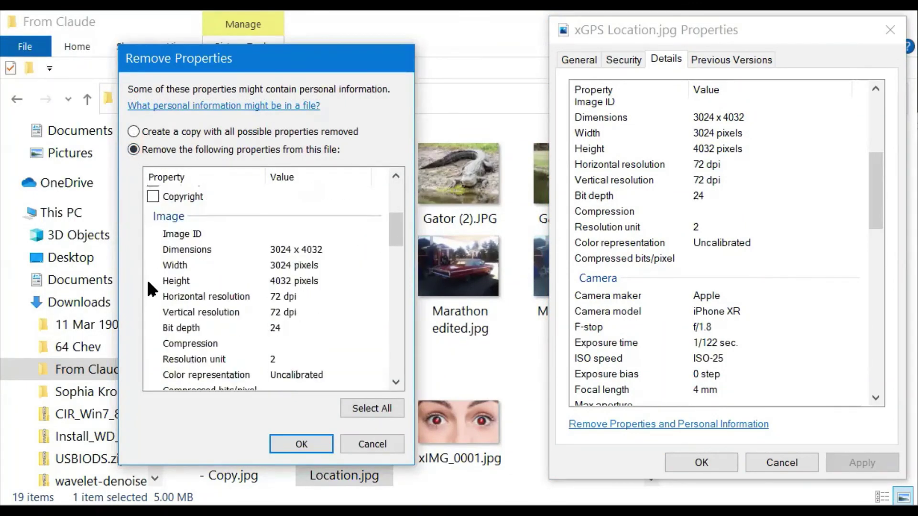
{"action": "scroll", "coordinate": [149, 285], "scroll_direction": "down", "scroll_amount": 1}
{"action": "scroll", "coordinate": [275, 299], "scroll_direction": "down", "scroll_amount": 3}
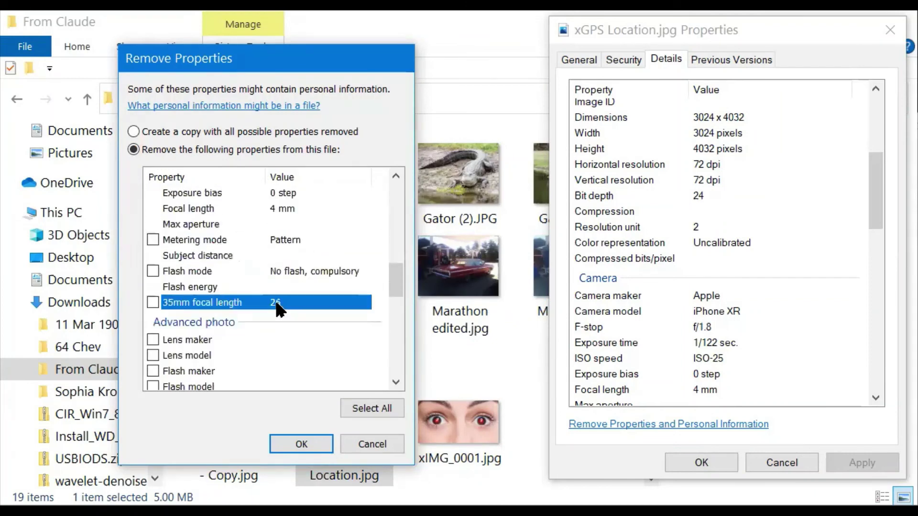
{"action": "scroll", "coordinate": [274, 298], "scroll_direction": "down", "scroll_amount": 3}
{"action": "scroll", "coordinate": [276, 303], "scroll_direction": "down", "scroll_amount": 2}
{"action": "scroll", "coordinate": [276, 303], "scroll_direction": "up", "scroll_amount": 10}
{"action": "scroll", "coordinate": [276, 306], "scroll_direction": "up", "scroll_amount": 5}
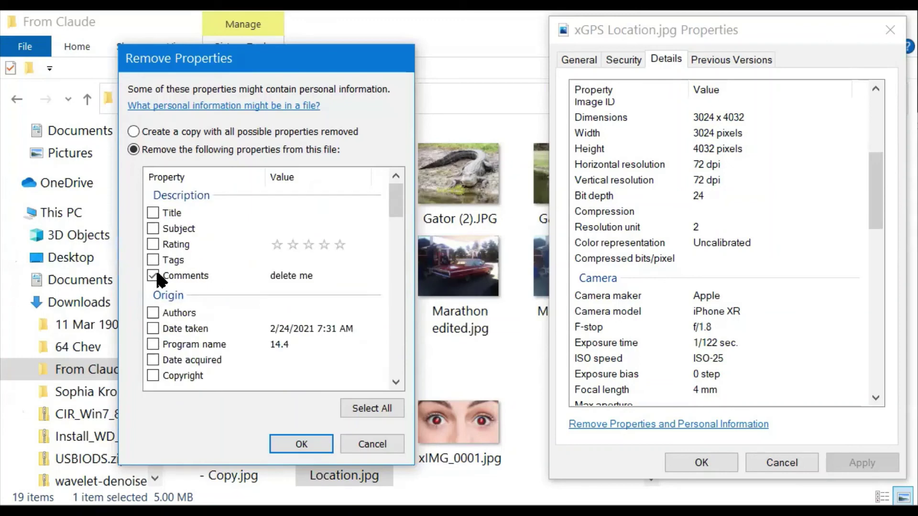
{"action": "scroll", "coordinate": [155, 268], "scroll_direction": "down", "scroll_amount": 5}
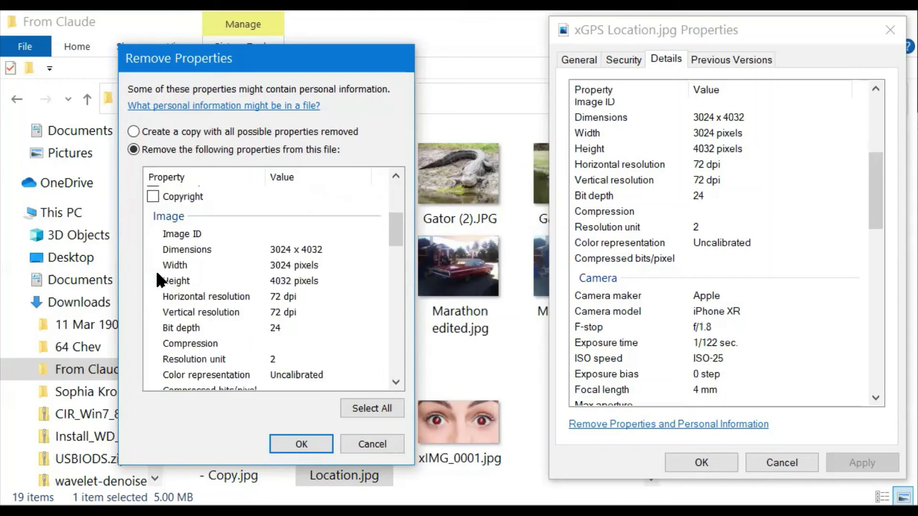
{"action": "scroll", "coordinate": [156, 269], "scroll_direction": "down", "scroll_amount": 4}
{"action": "scroll", "coordinate": [157, 272], "scroll_direction": "up", "scroll_amount": 2}
{"action": "scroll", "coordinate": [159, 276], "scroll_direction": "down", "scroll_amount": 9}
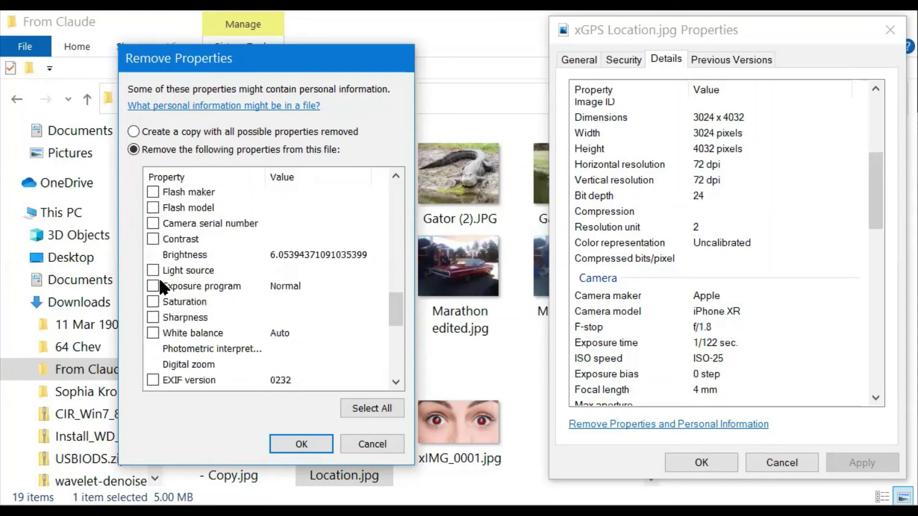
{"action": "scroll", "coordinate": [159, 276], "scroll_direction": "down", "scroll_amount": 4}
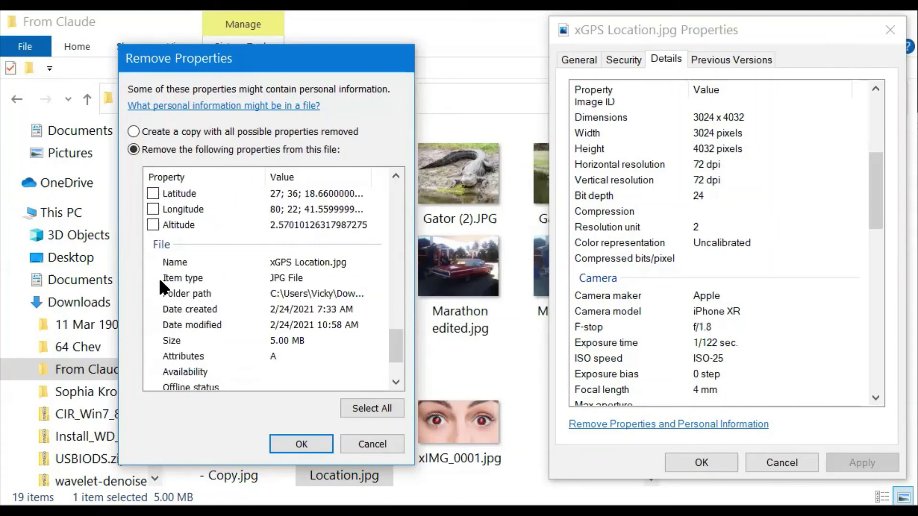
- Tick Latitude and Altitude for removal and apply the changes to xGPS Location.jpg
{"action": "left_click", "coordinate": [146, 188]}
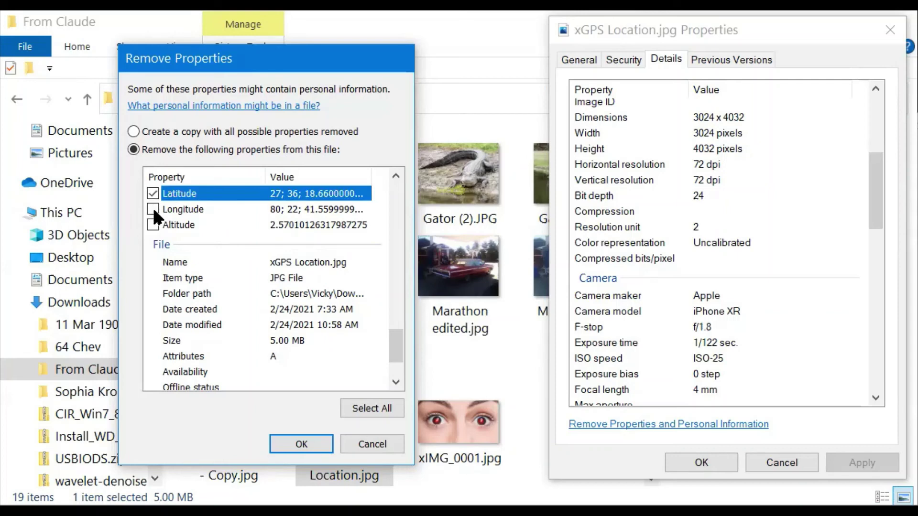
{"action": "left_click", "coordinate": [153, 224]}
{"action": "left_click", "coordinate": [301, 443]}
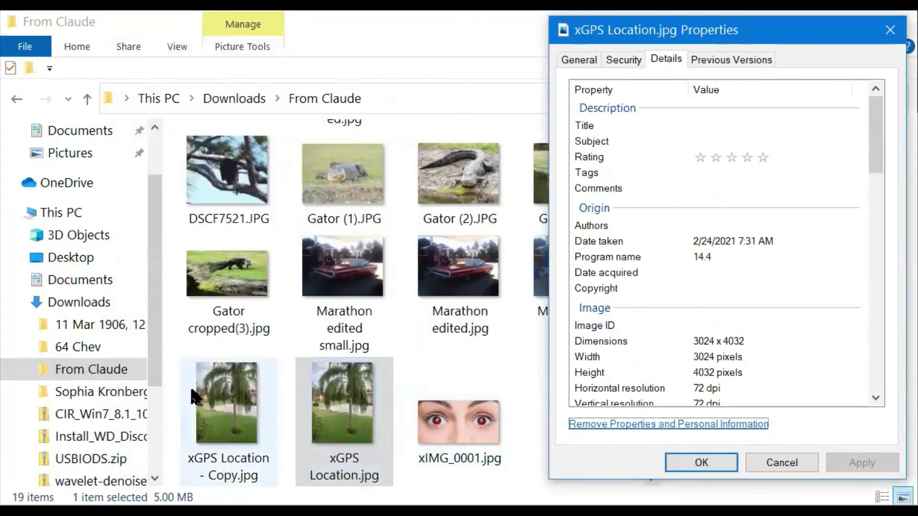
{"action": "left_click", "coordinate": [352, 408]}
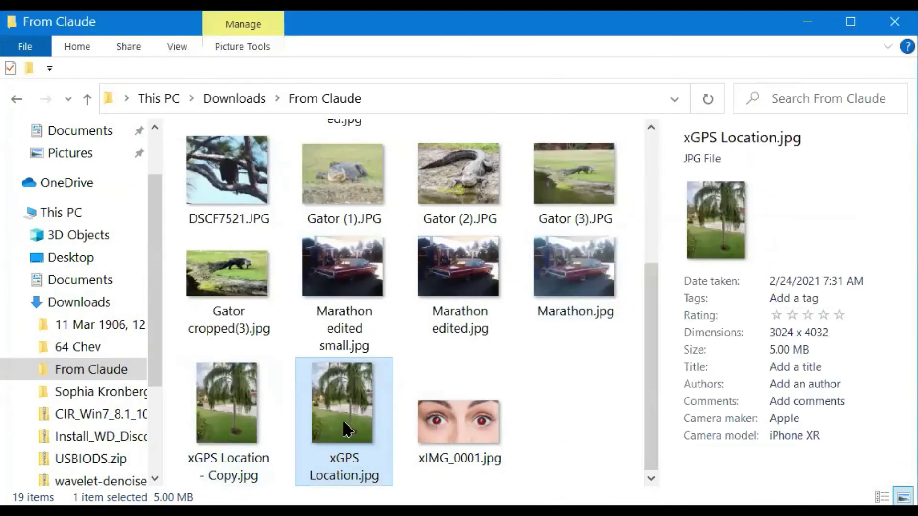
- Reopen xGPS Location.jpg's Details and its Remove Properties dialog once more
{"action": "right_click", "coordinate": [348, 429]}
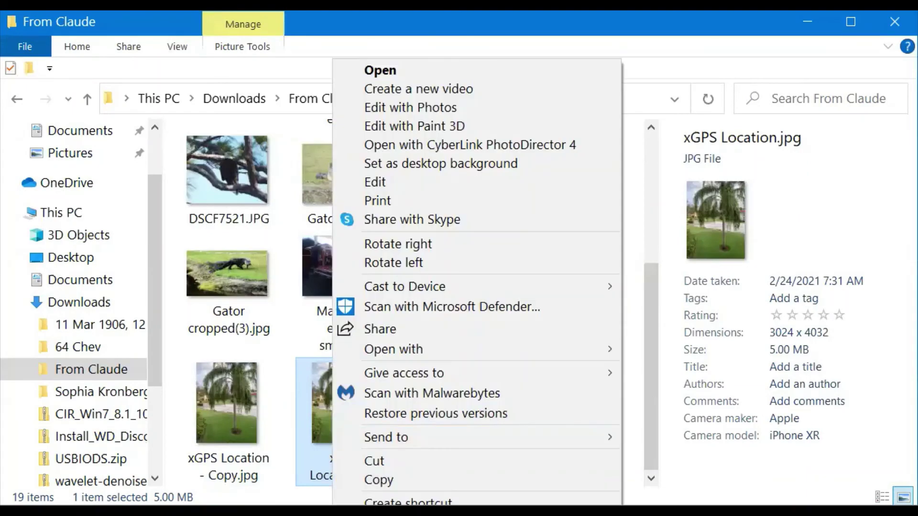
{"action": "left_click", "coordinate": [373, 473]}
{"action": "left_click", "coordinate": [712, 58]}
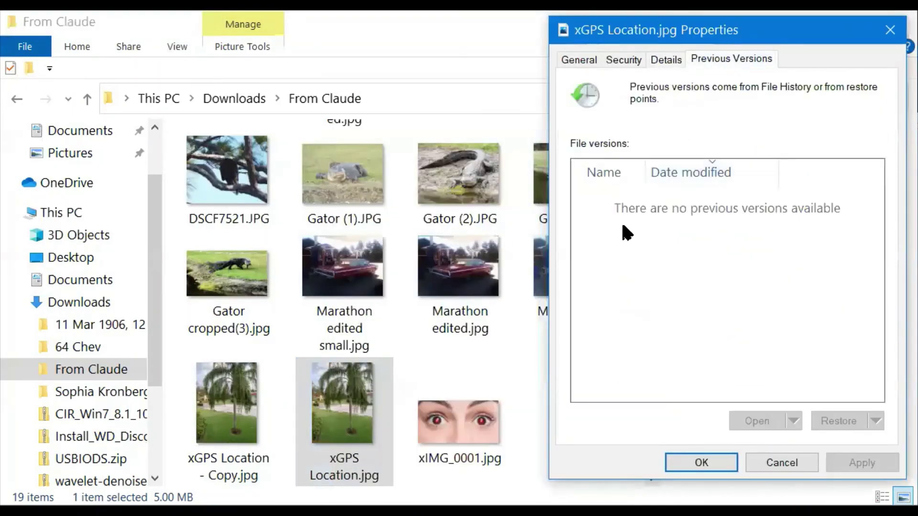
{"action": "left_click", "coordinate": [654, 59]}
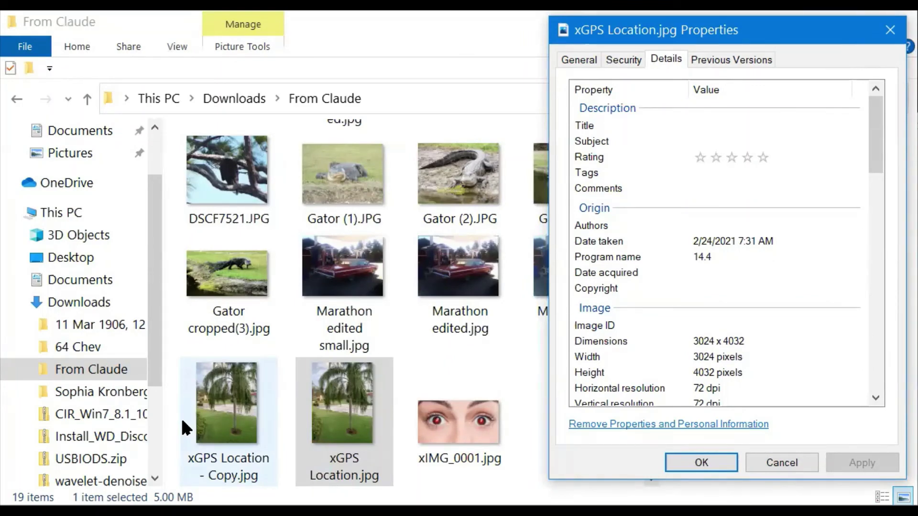
{"action": "left_click", "coordinate": [621, 425]}
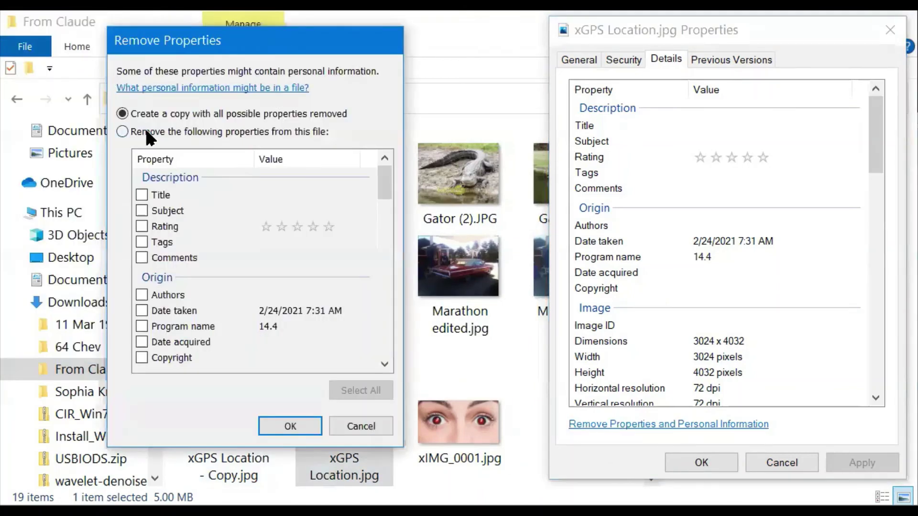
- Review the file's remaining properties, including GPS latitude, longitude and altitude, then cancel
{"action": "left_click", "coordinate": [145, 128]}
{"action": "scroll", "coordinate": [205, 163], "scroll_direction": "down", "scroll_amount": 3}
{"action": "scroll", "coordinate": [218, 180], "scroll_direction": "down", "scroll_amount": 3}
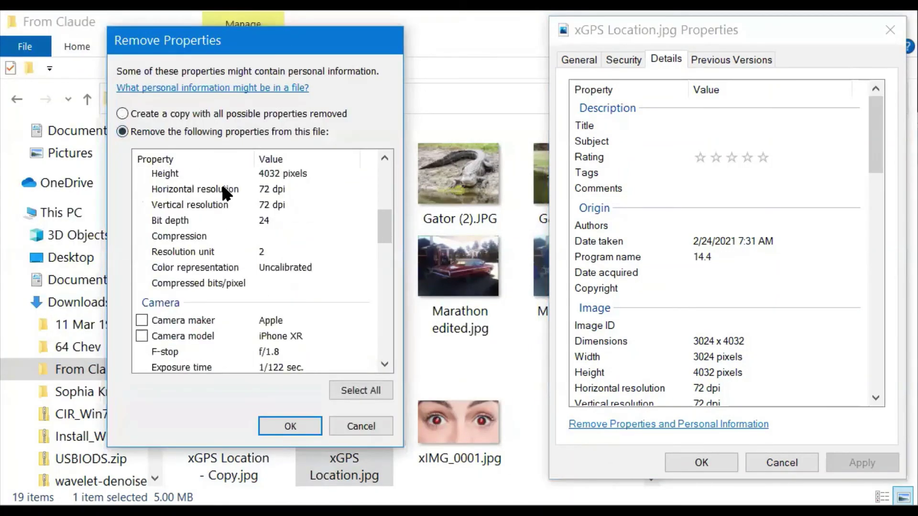
{"action": "scroll", "coordinate": [210, 287], "scroll_direction": "down", "scroll_amount": 3}
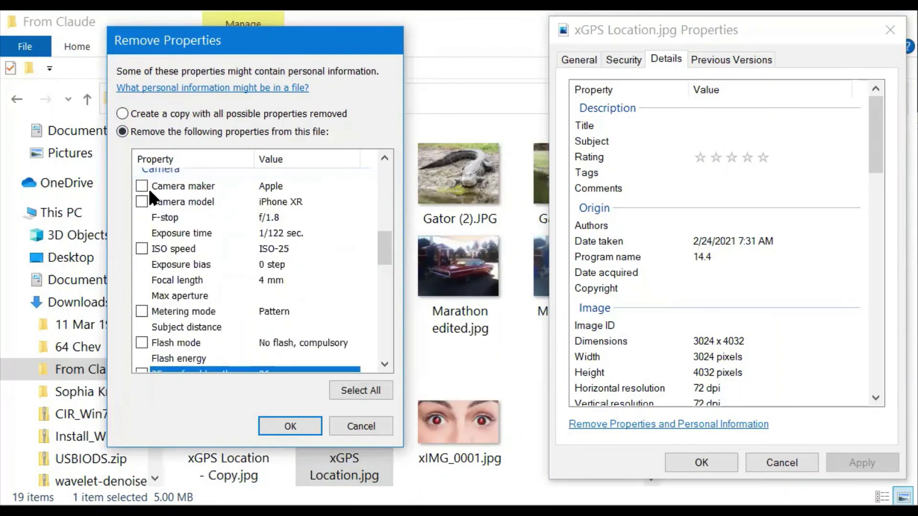
{"action": "scroll", "coordinate": [146, 215], "scroll_direction": "down", "scroll_amount": 5}
{"action": "scroll", "coordinate": [151, 230], "scroll_direction": "down", "scroll_amount": 5}
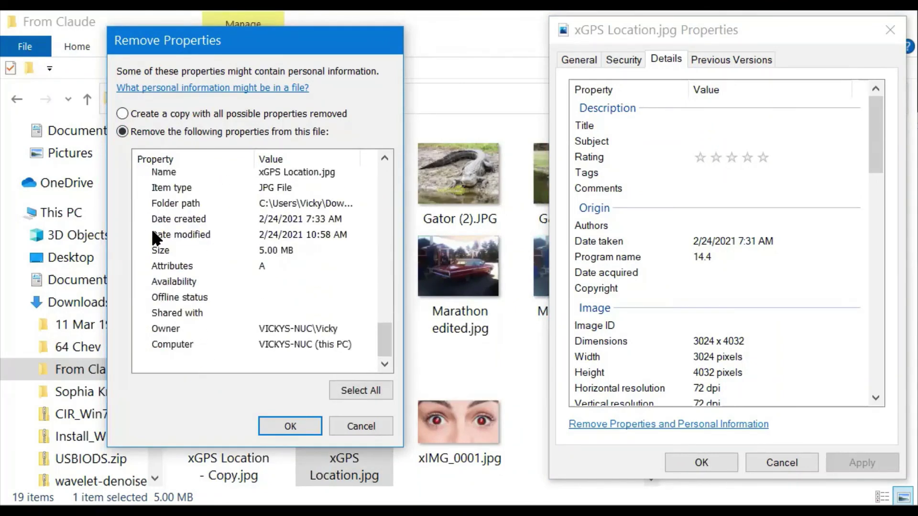
{"action": "scroll", "coordinate": [151, 226], "scroll_direction": "up", "scroll_amount": 10}
{"action": "scroll", "coordinate": [160, 228], "scroll_direction": "up", "scroll_amount": 5}
{"action": "scroll", "coordinate": [248, 272], "scroll_direction": "up", "scroll_amount": 5}
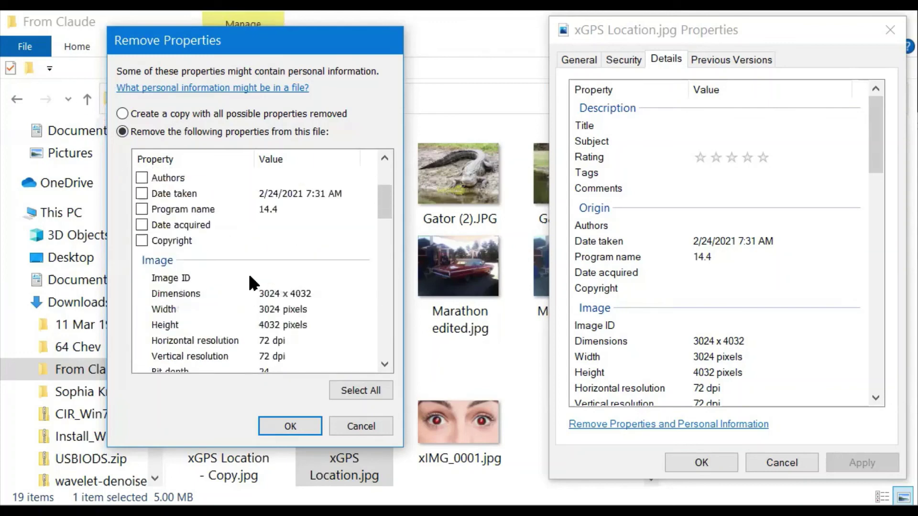
{"action": "scroll", "coordinate": [262, 276], "scroll_direction": "down", "scroll_amount": 1}
{"action": "scroll", "coordinate": [265, 280], "scroll_direction": "down", "scroll_amount": 12}
{"action": "scroll", "coordinate": [263, 278], "scroll_direction": "down", "scroll_amount": 3}
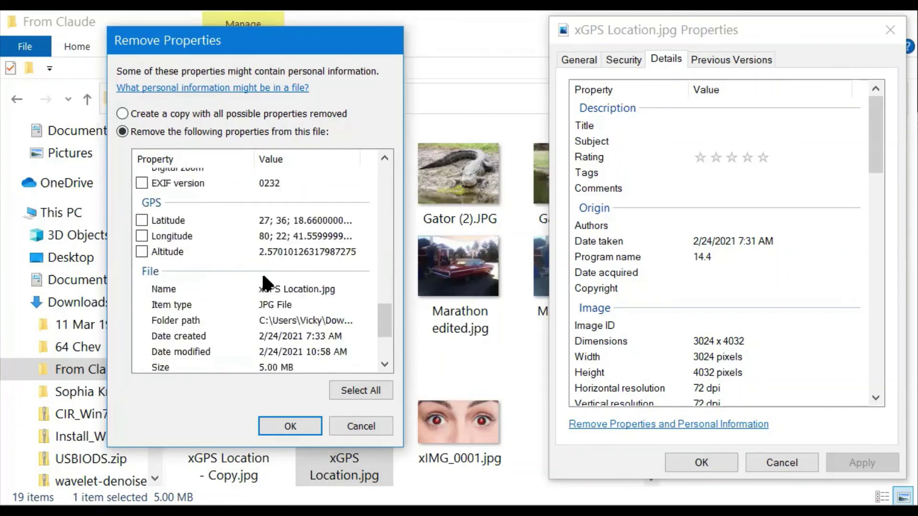
{"action": "scroll", "coordinate": [262, 272], "scroll_direction": "down", "scroll_amount": 3}
{"action": "scroll", "coordinate": [262, 271], "scroll_direction": "up", "scroll_amount": 2}
{"action": "scroll", "coordinate": [262, 271], "scroll_direction": "up", "scroll_amount": 5}
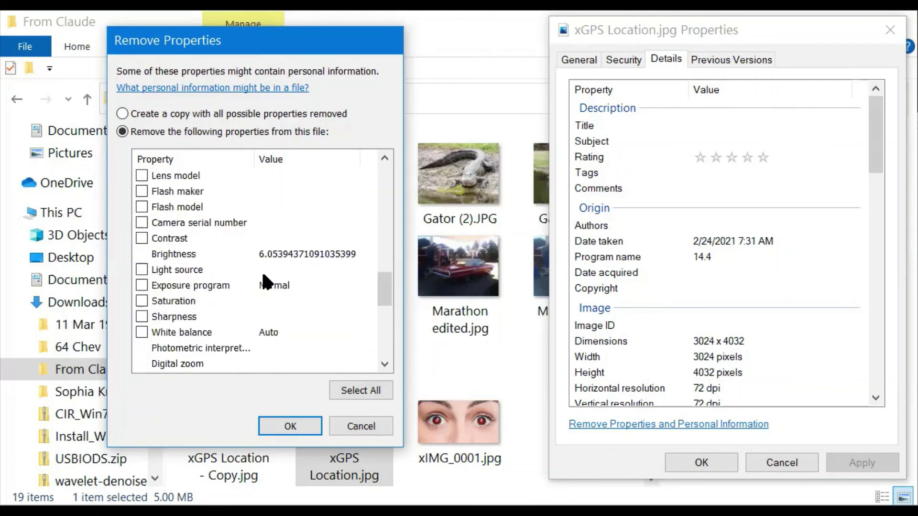
{"action": "scroll", "coordinate": [262, 275], "scroll_direction": "up", "scroll_amount": 4}
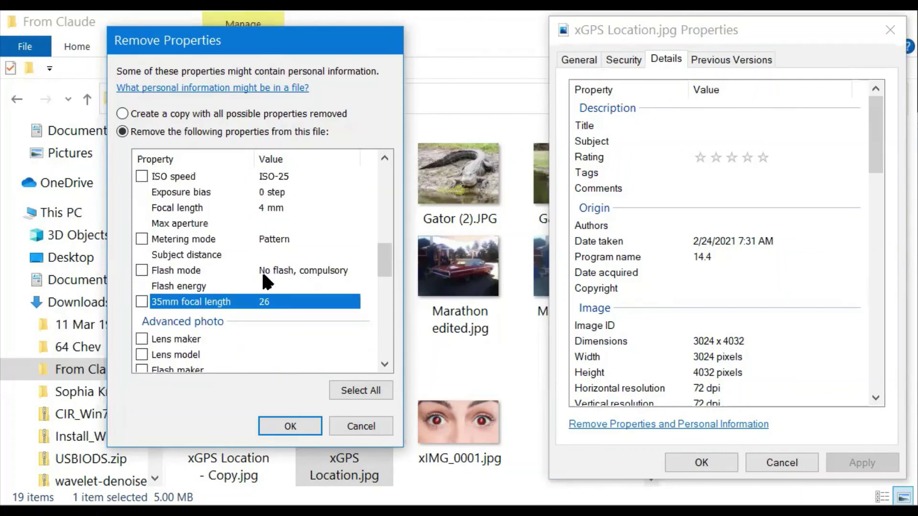
{"action": "scroll", "coordinate": [262, 271], "scroll_direction": "up", "scroll_amount": 4}
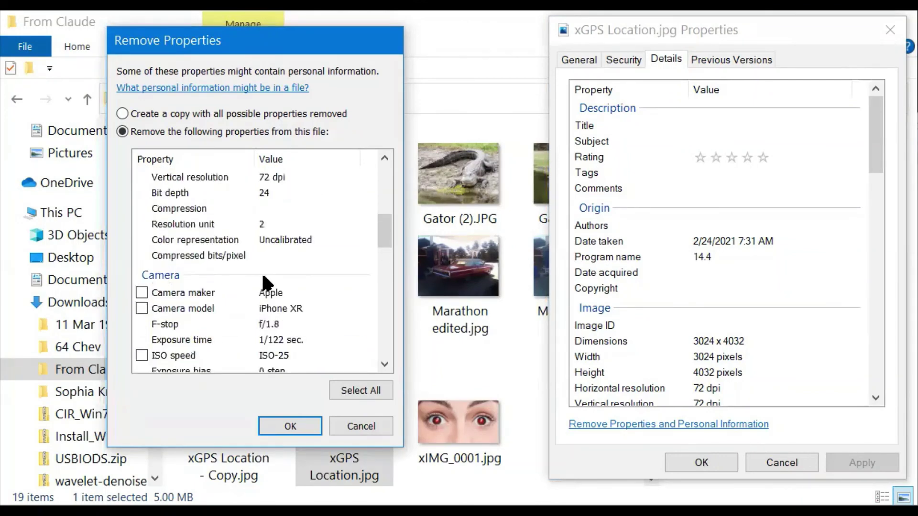
{"action": "scroll", "coordinate": [283, 261], "scroll_direction": "up", "scroll_amount": 1}
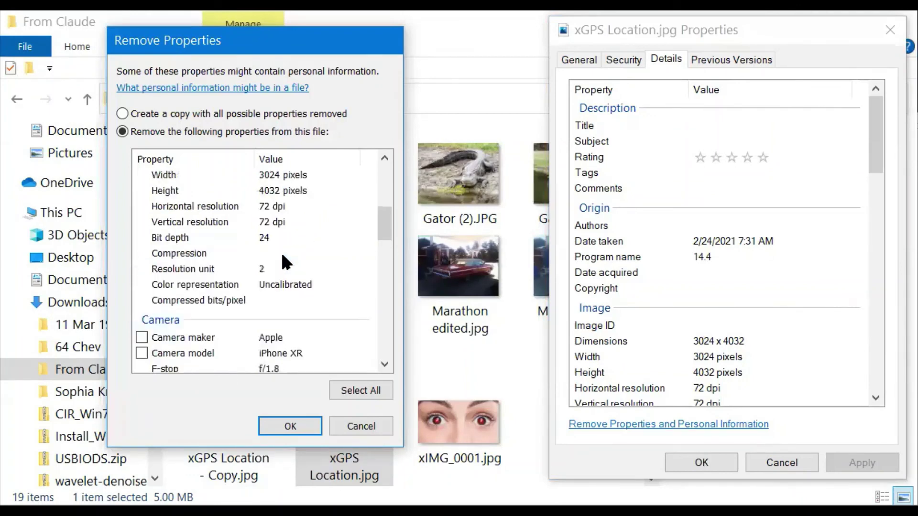
{"action": "scroll", "coordinate": [282, 258], "scroll_direction": "up", "scroll_amount": 5}
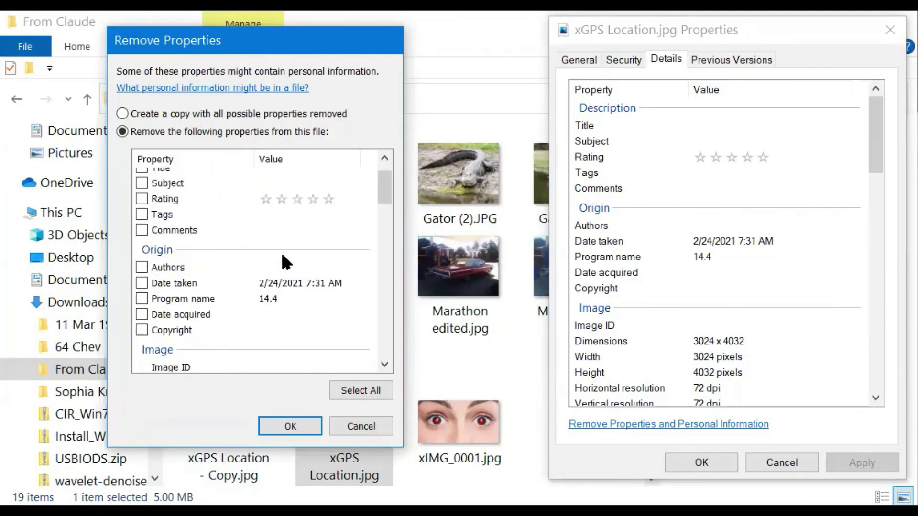
{"action": "left_click", "coordinate": [346, 423]}
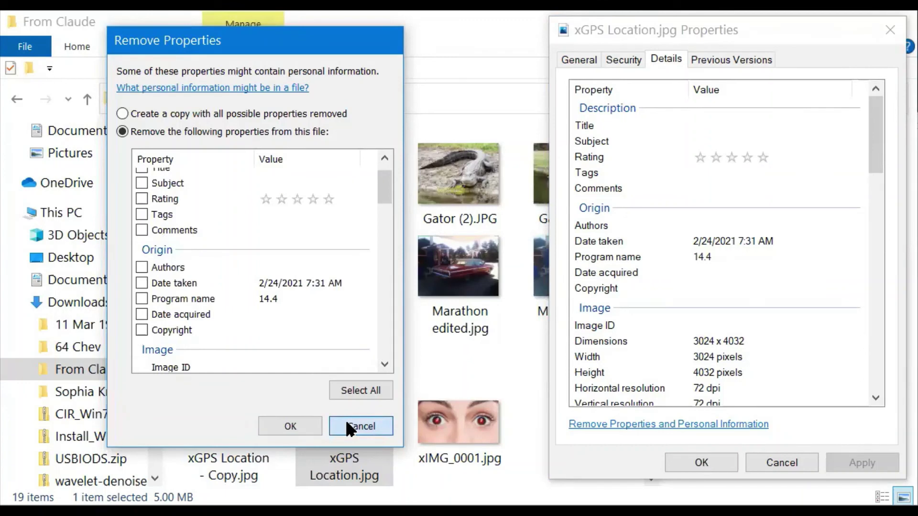